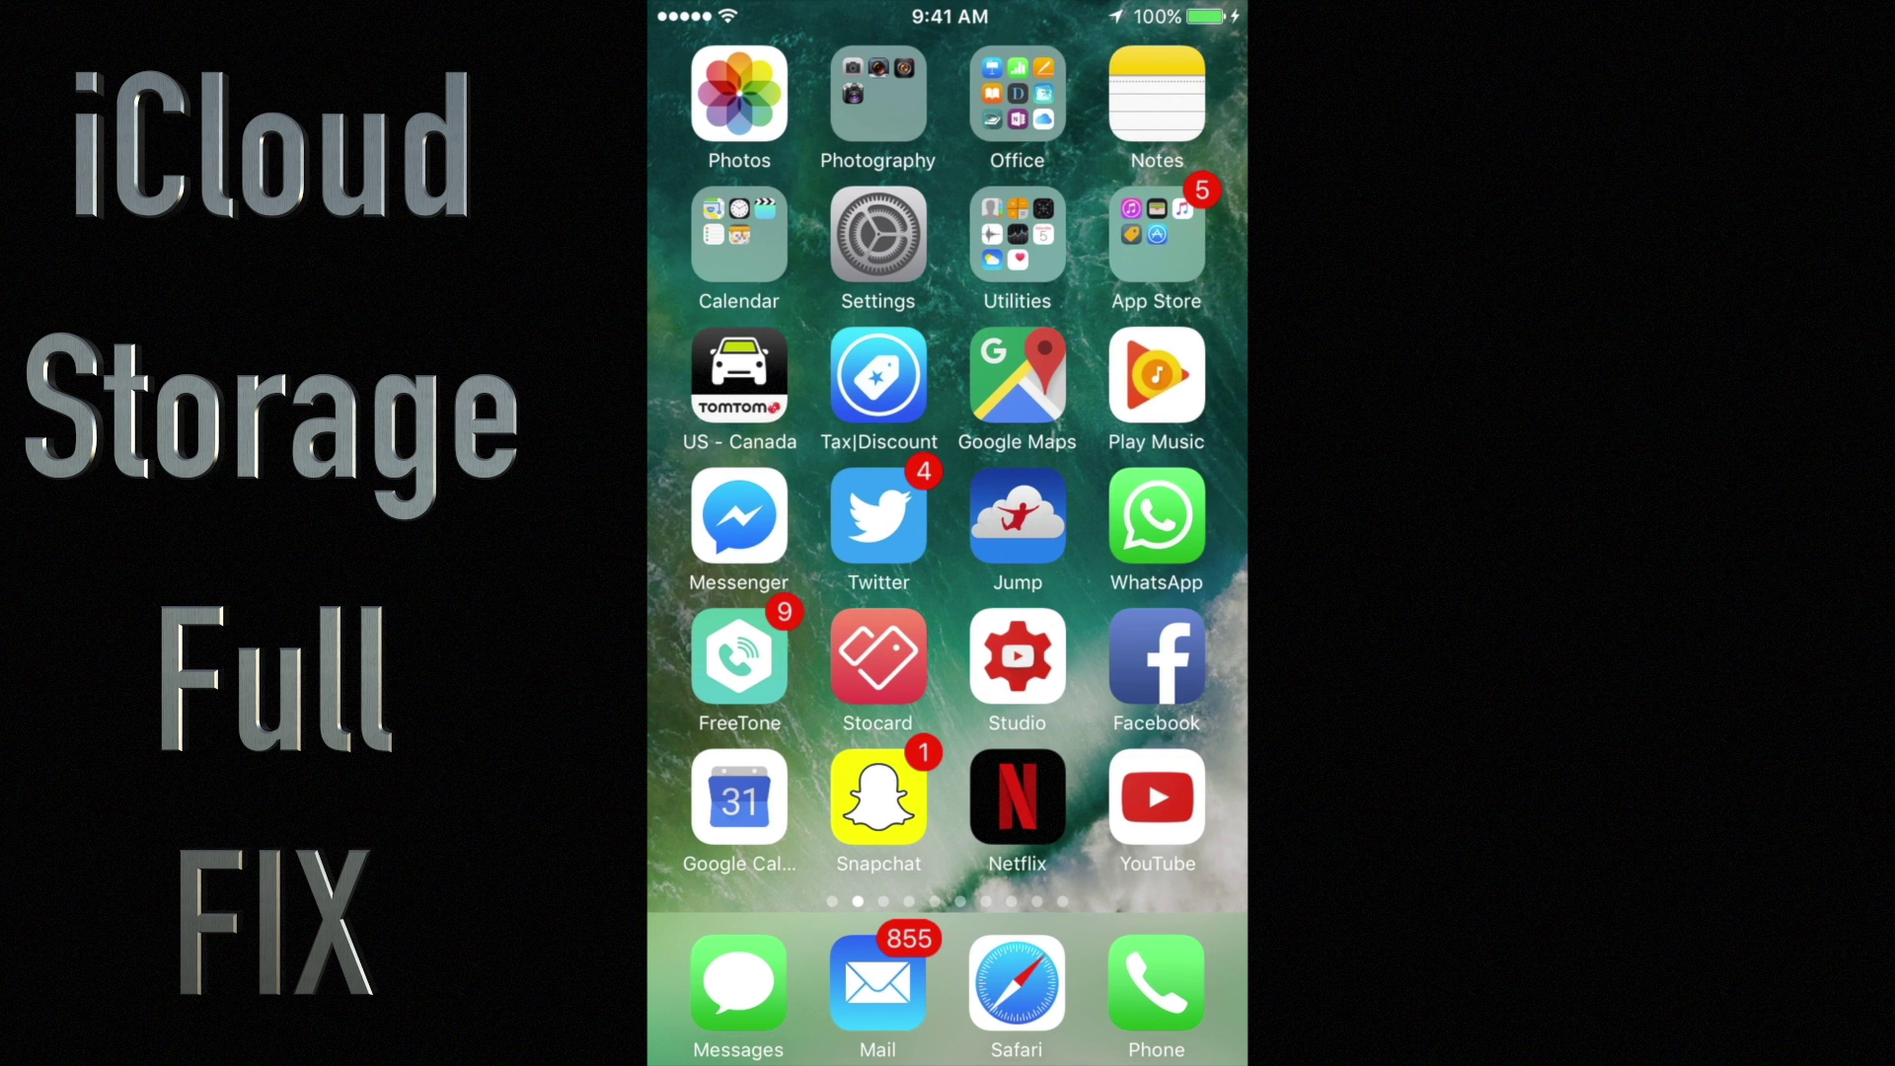
# Step: Open Settings and go to the iCloud account settings
pyautogui.click(879, 235)
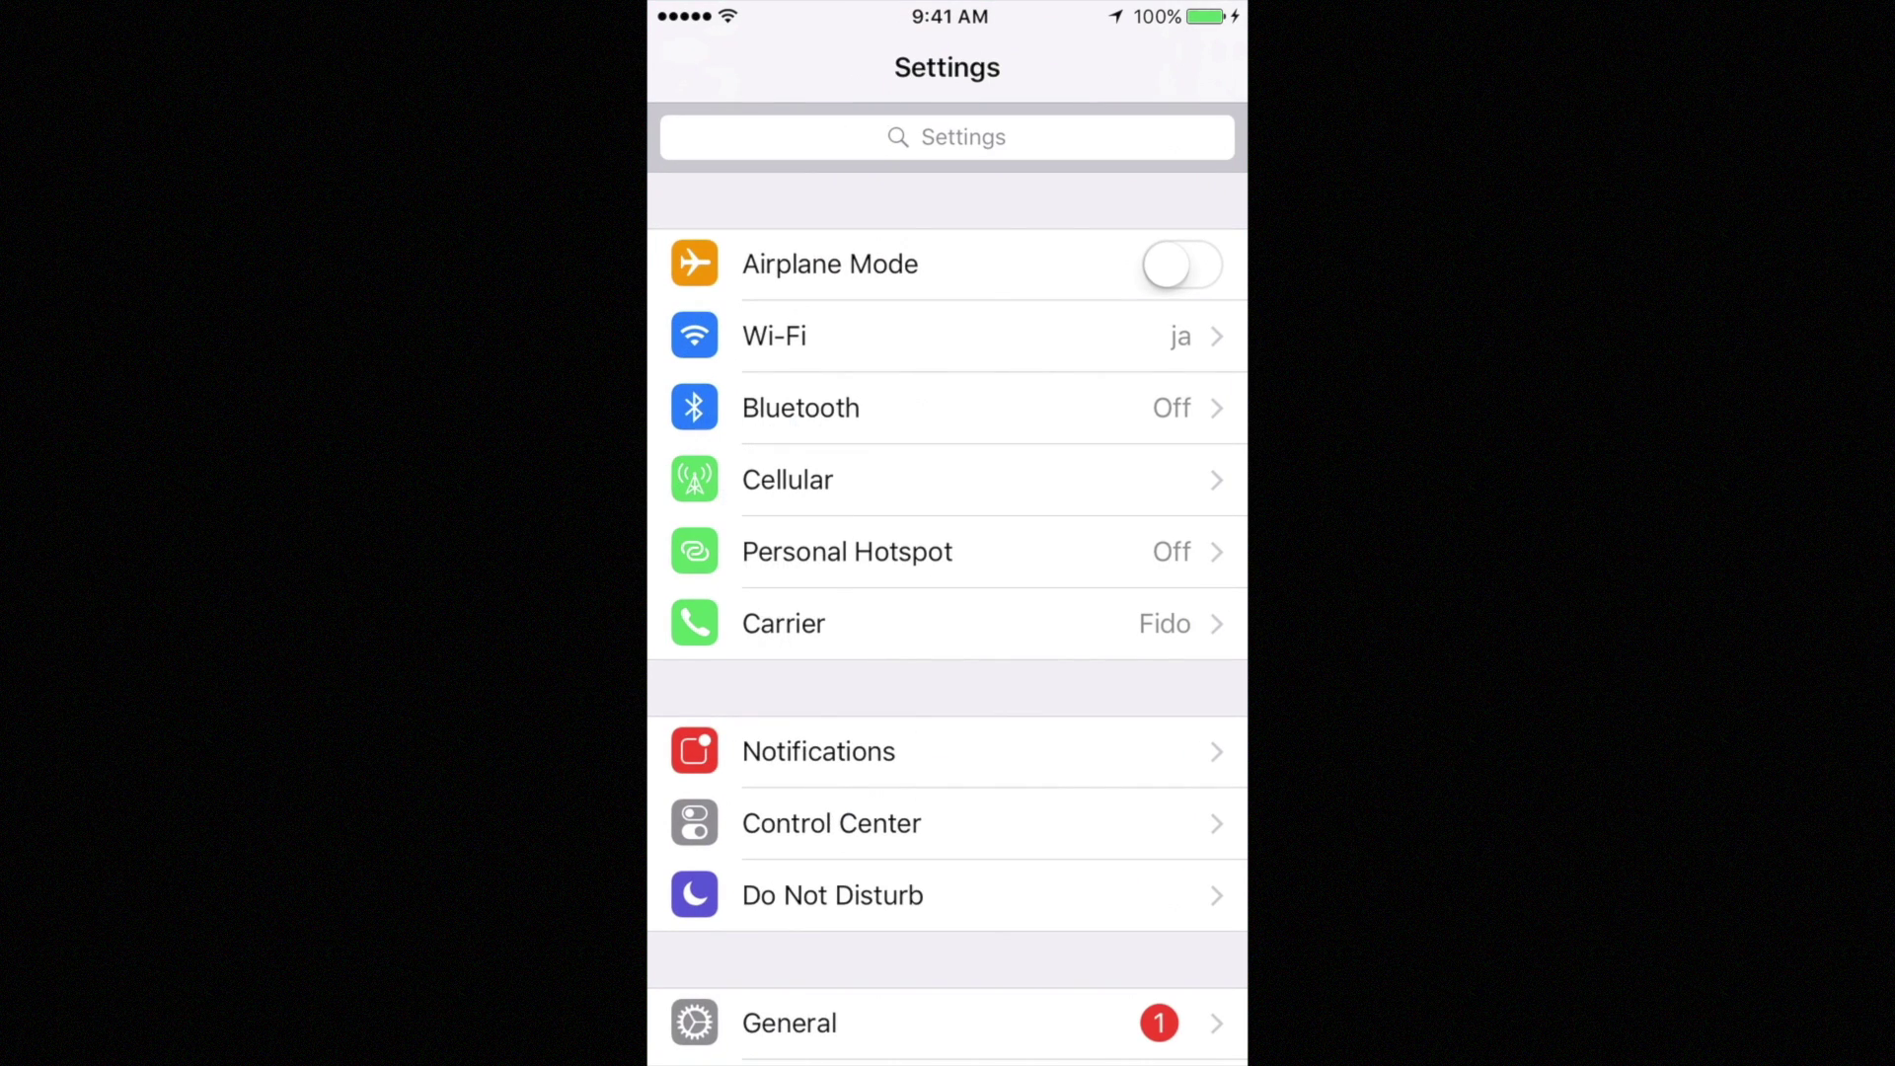
pyautogui.scroll(-5, 948, 583)
pyautogui.scroll(-3, 947, 581)
pyautogui.scroll(-3, 948, 582)
pyautogui.scroll(-2, 948, 581)
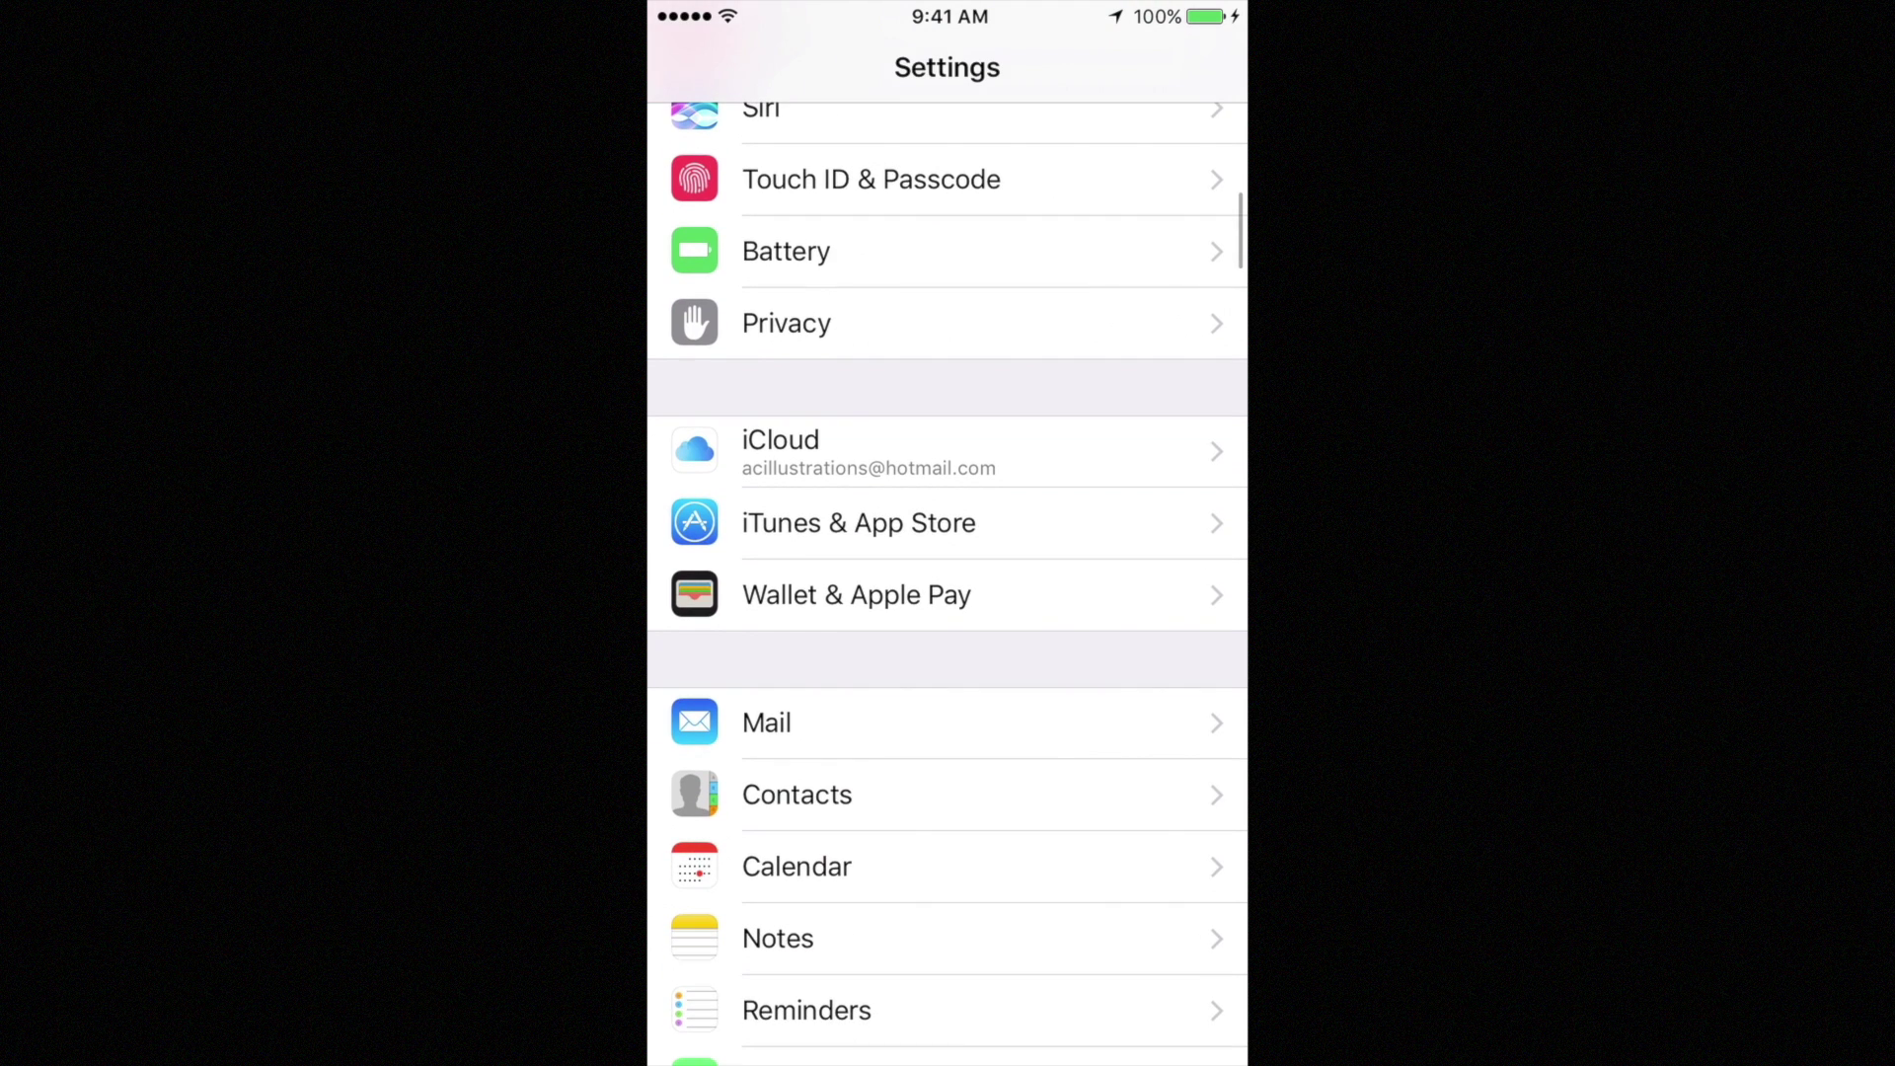
pyautogui.click(869, 452)
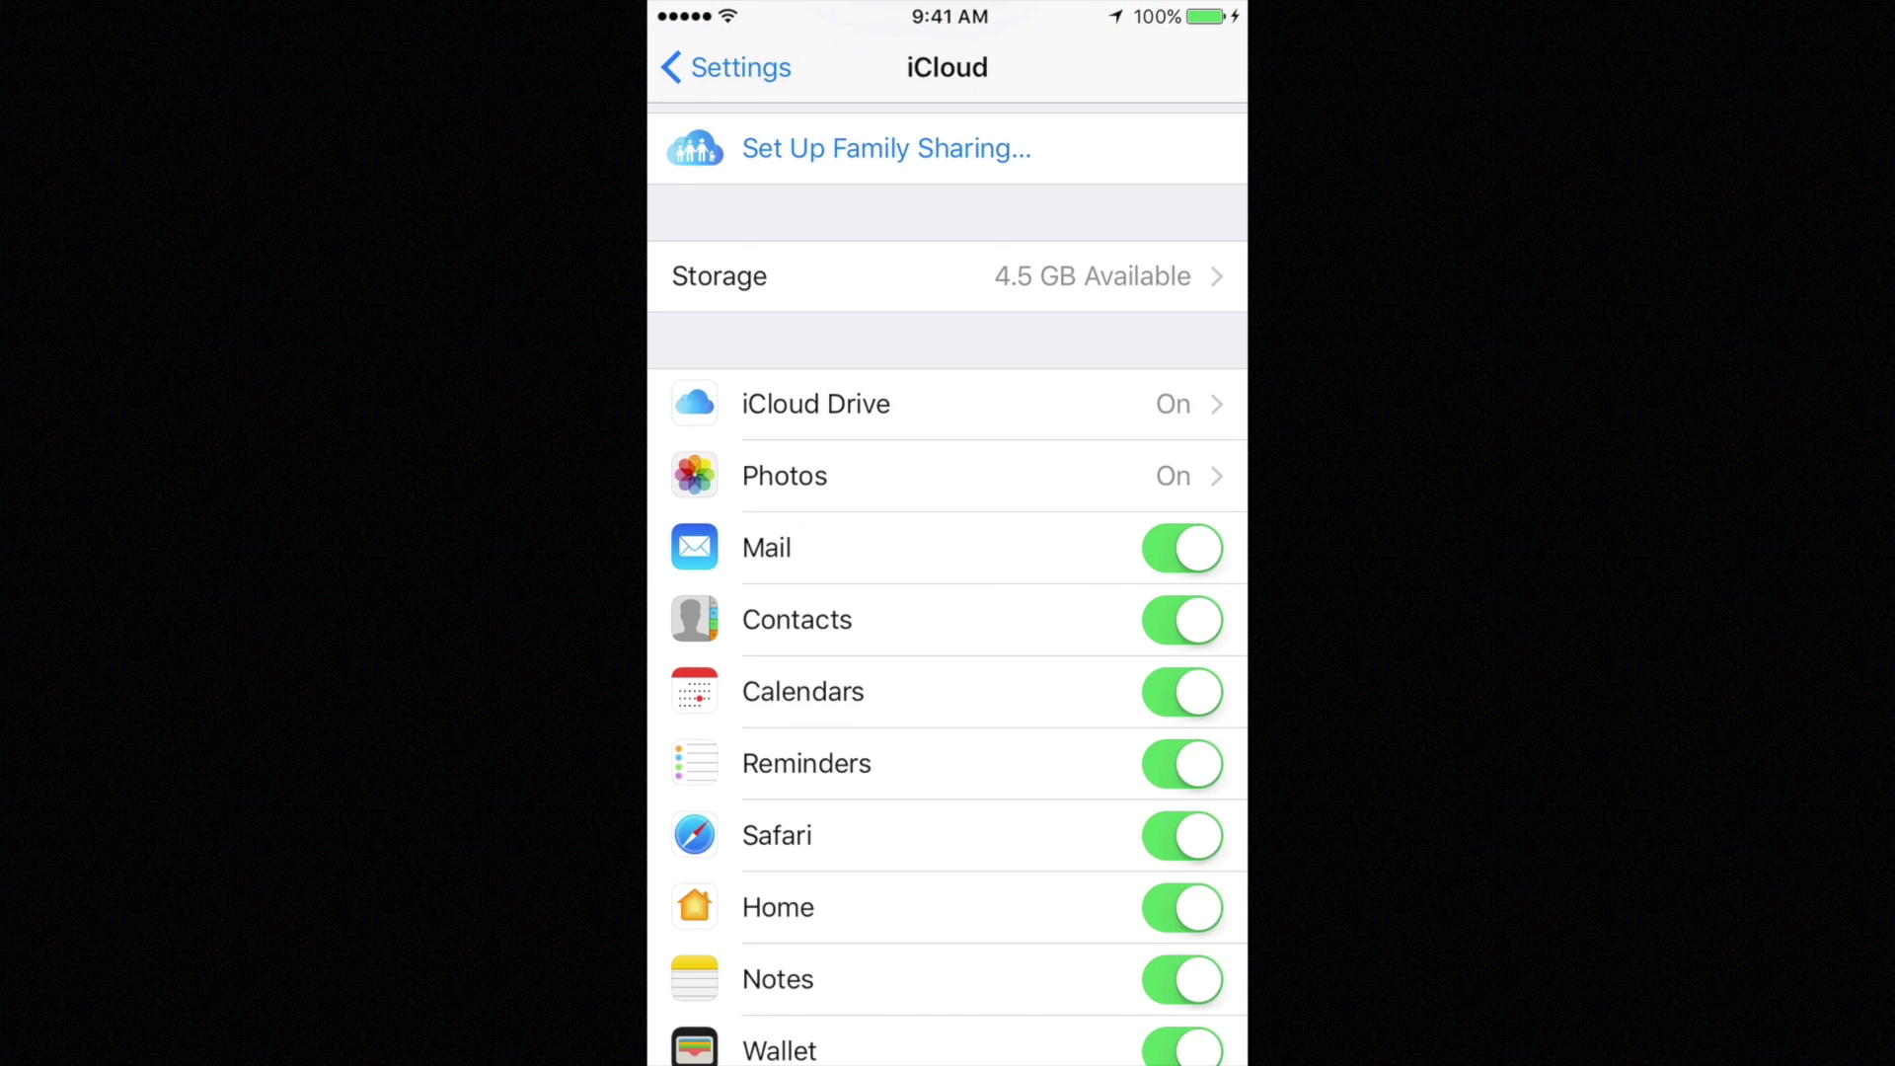
# Step: Check the iCloud Backup status (on, never completed, not enough storage), then return to iCloud
pyautogui.scroll(-2, 947, 583)
pyautogui.scroll(-4, 948, 583)
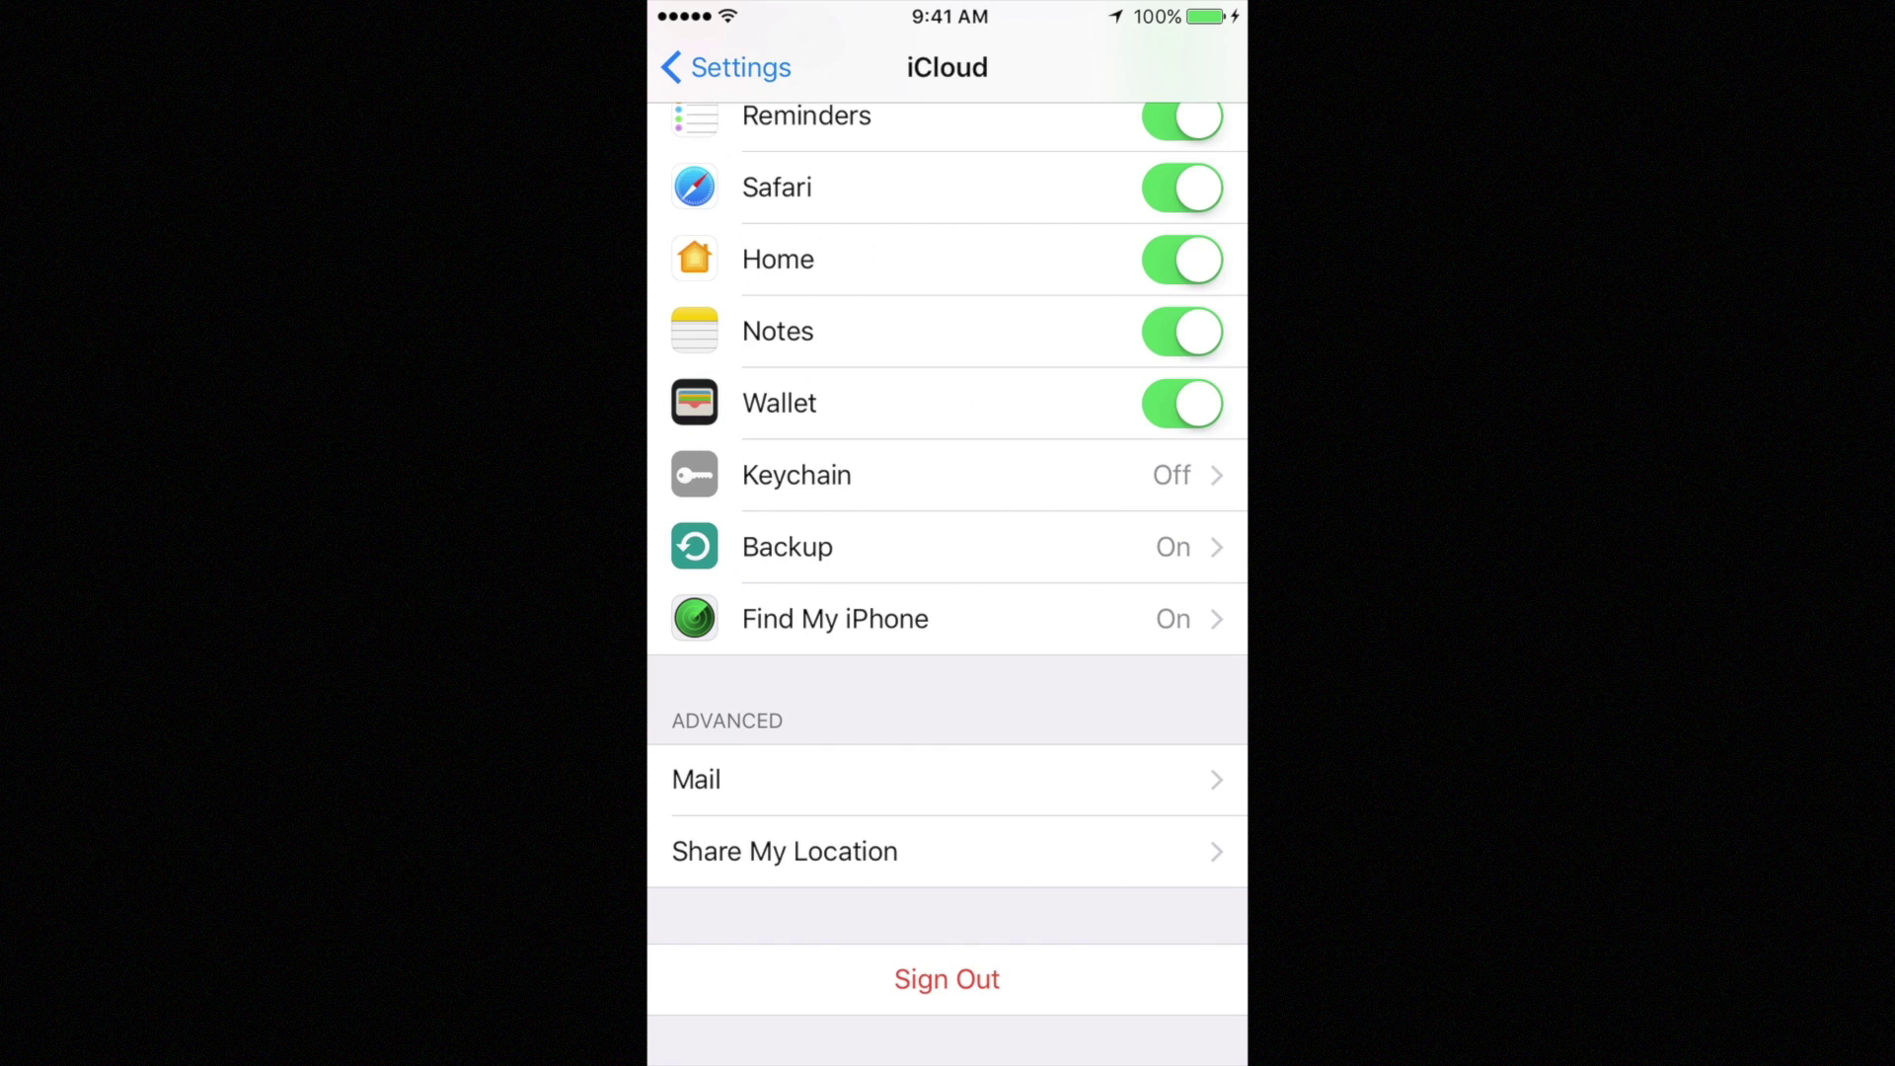
pyautogui.click(788, 546)
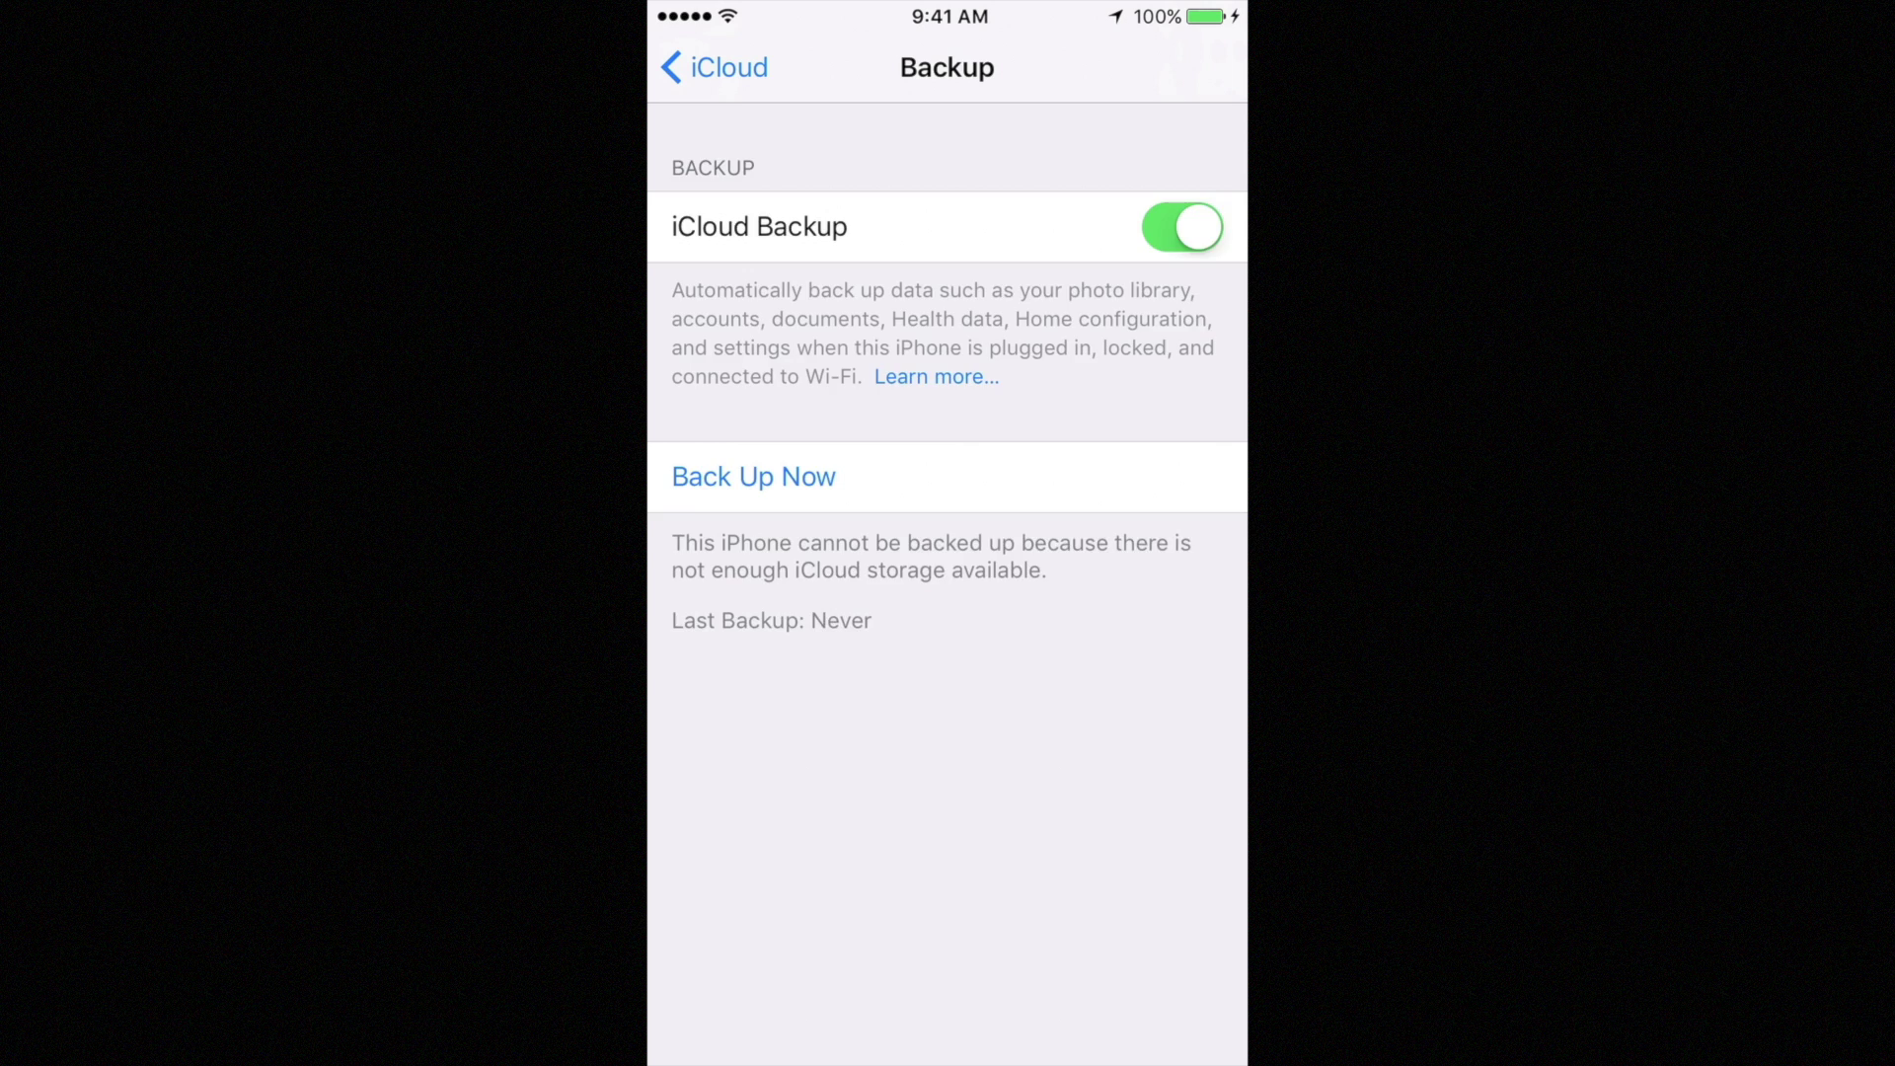
pyautogui.click(713, 67)
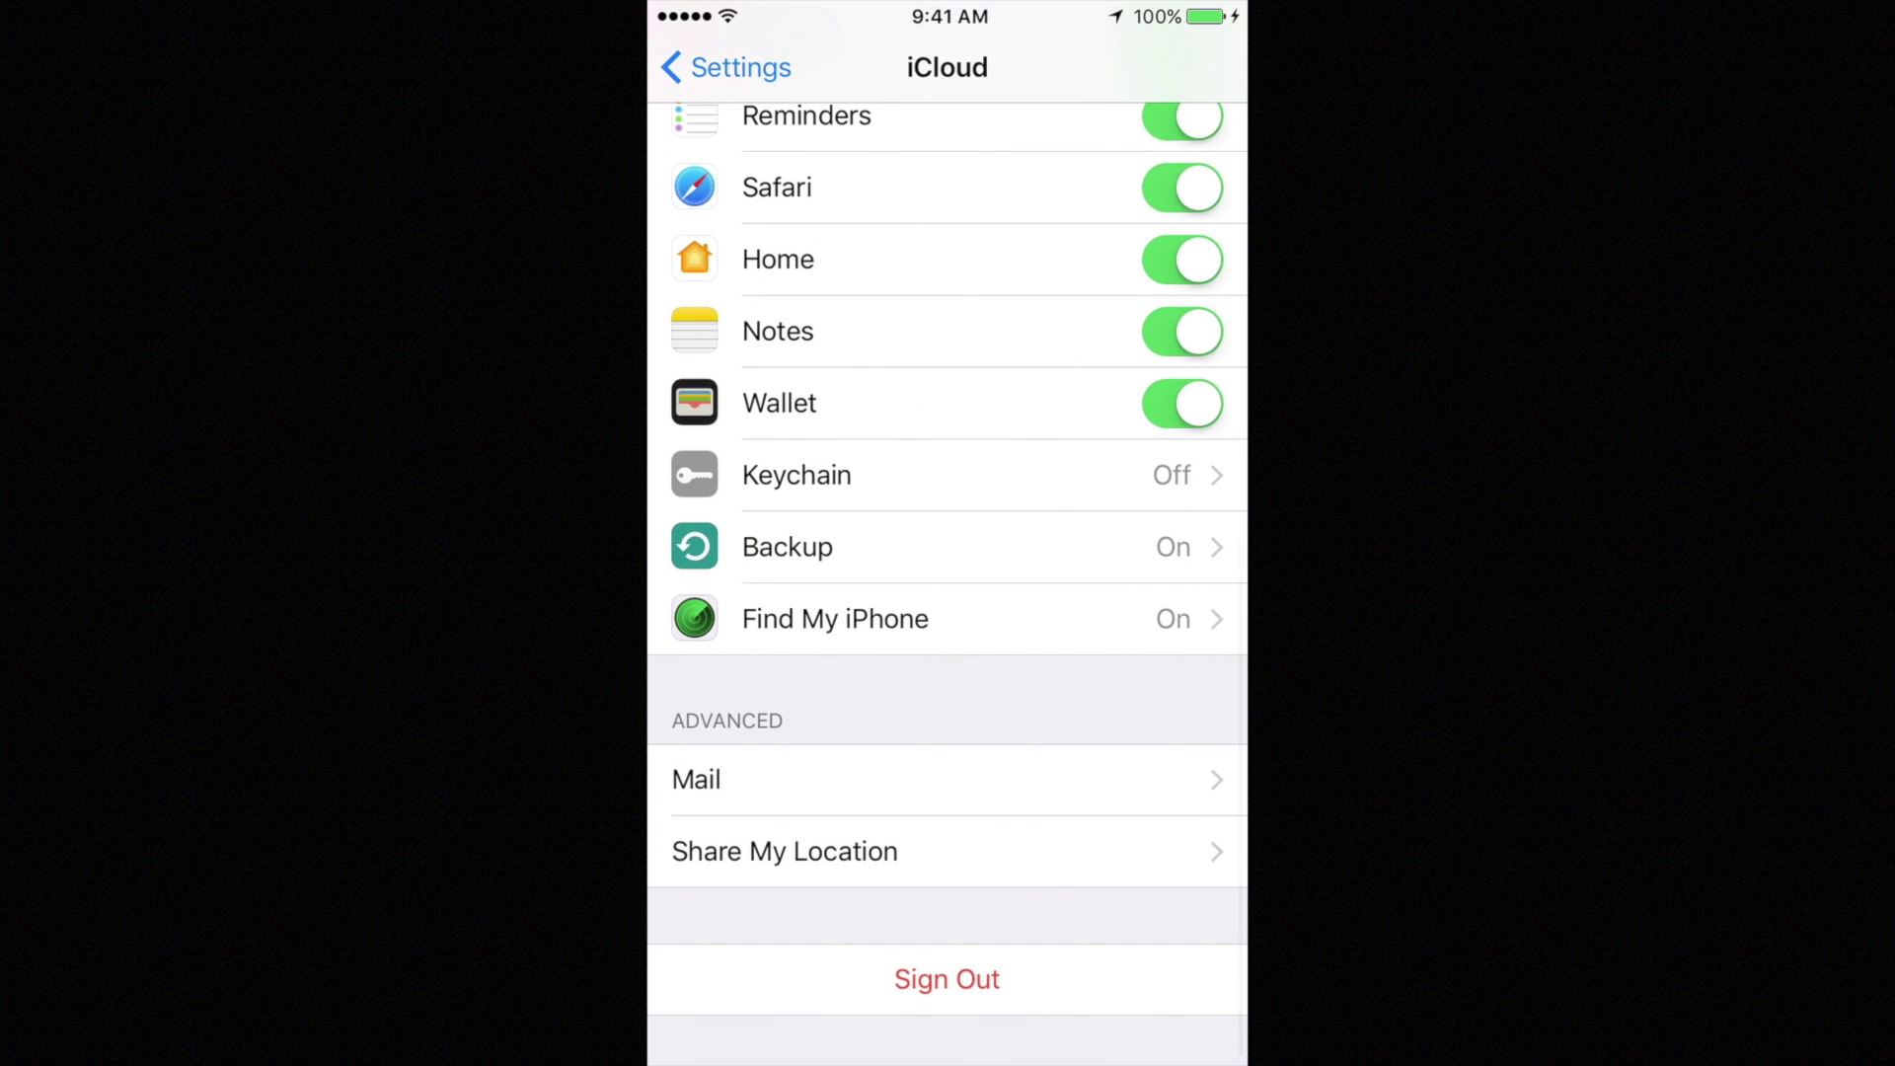
# Step: Open This iPhone under Storage > Manage Storage to see the 1.06 GB next backup size
pyautogui.scroll(5, 948, 582)
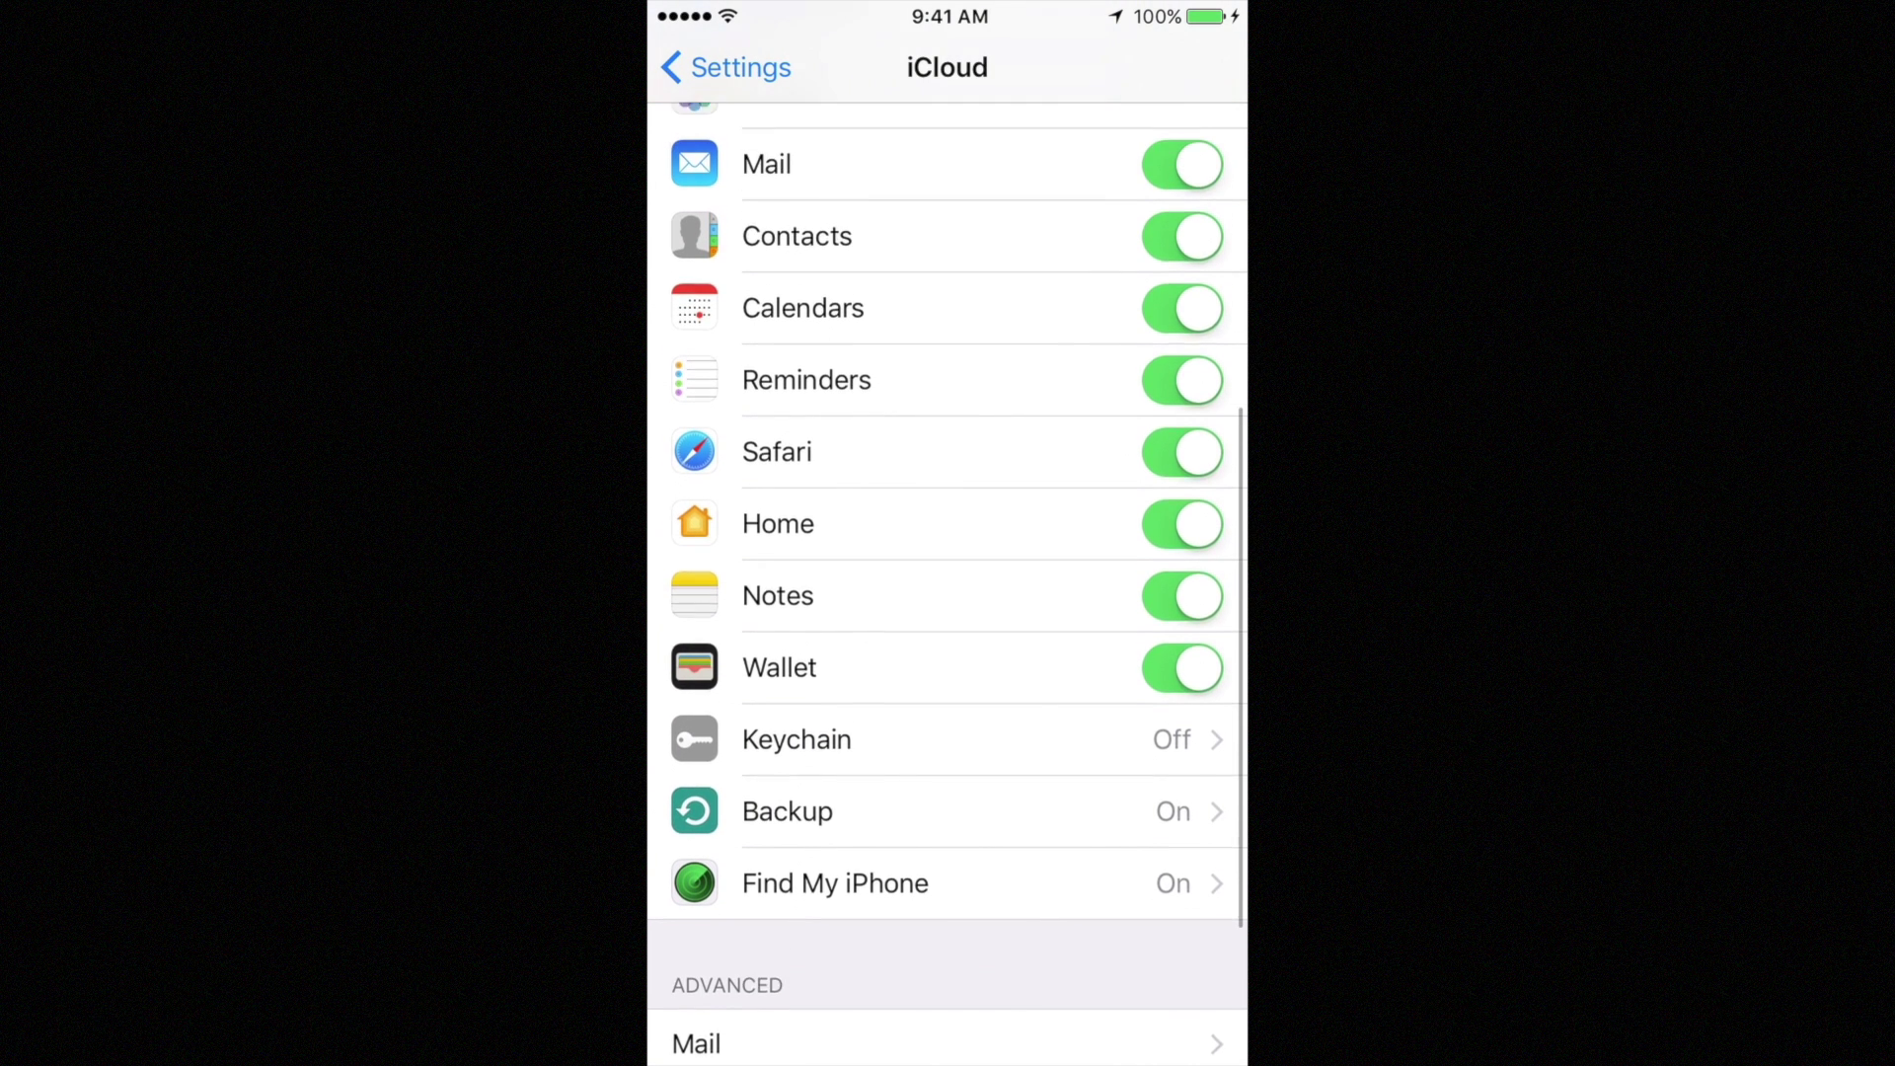
pyautogui.scroll(3, 949, 582)
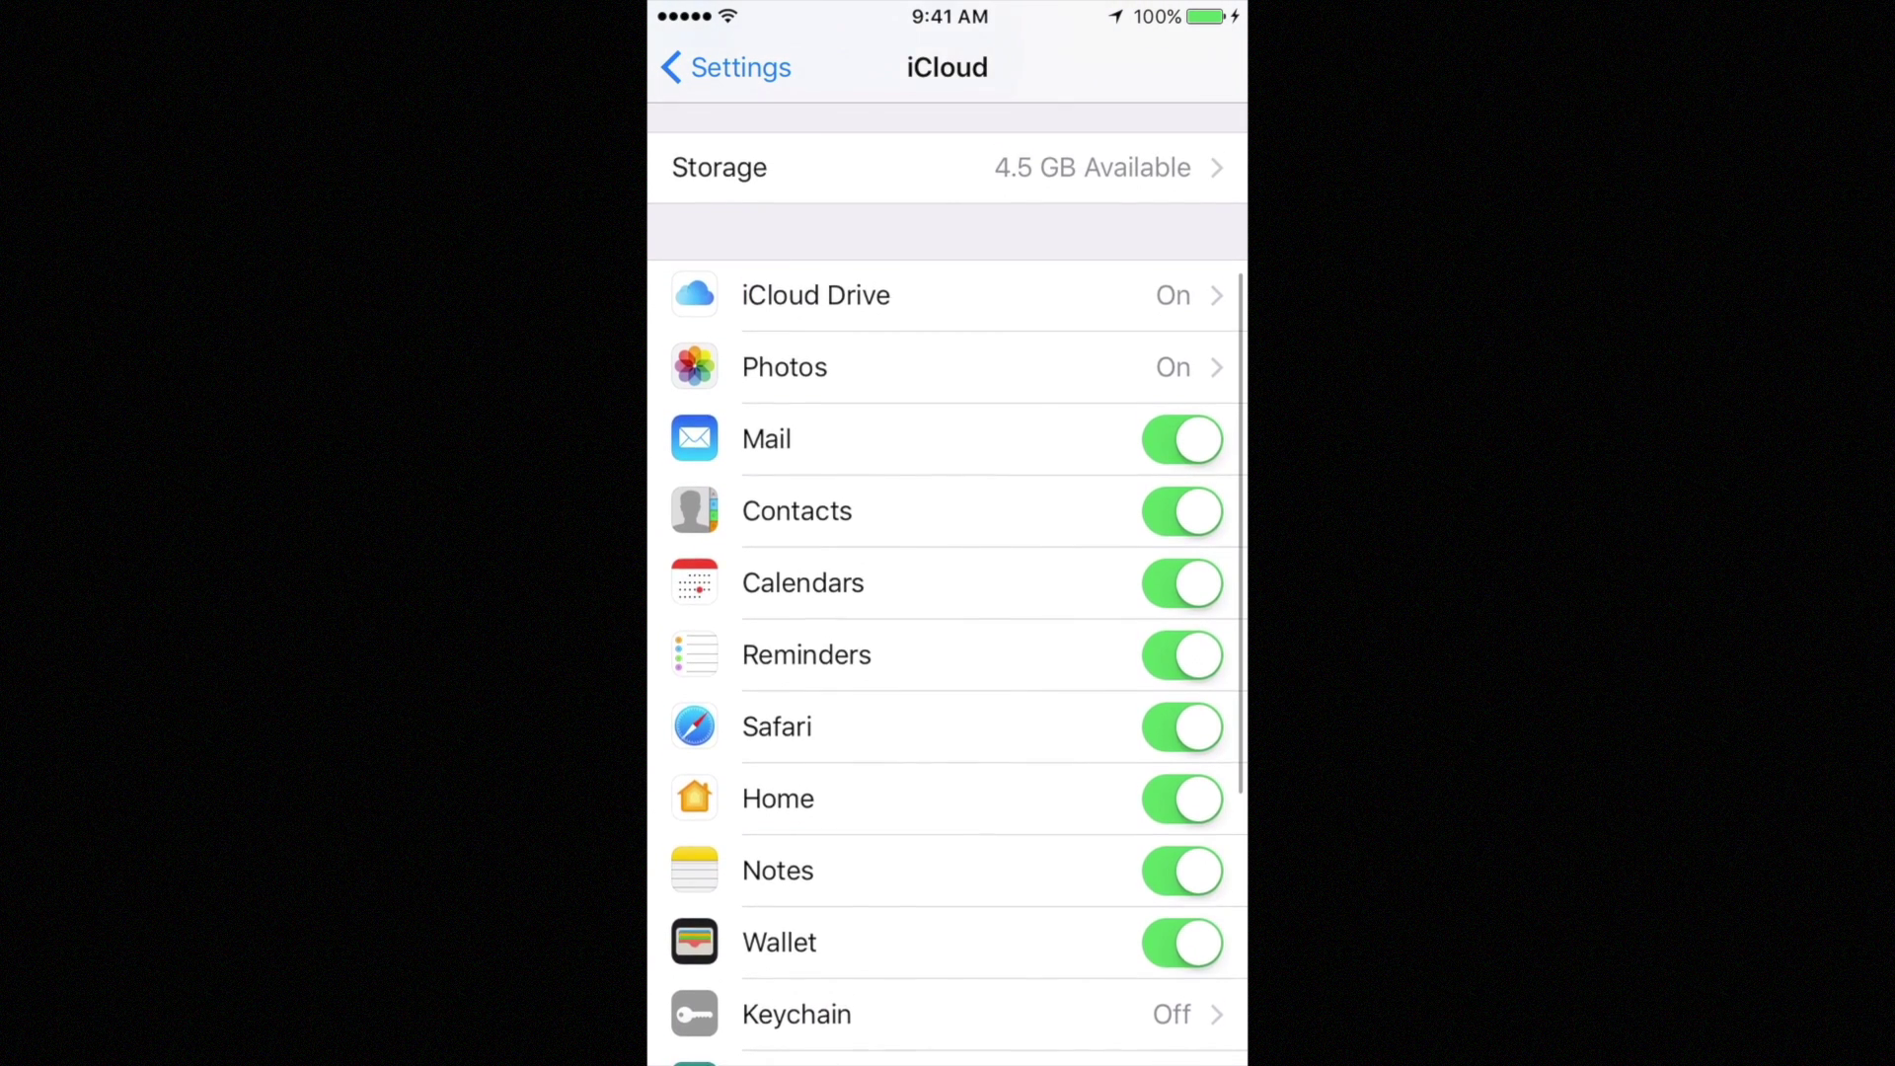
pyautogui.click(948, 167)
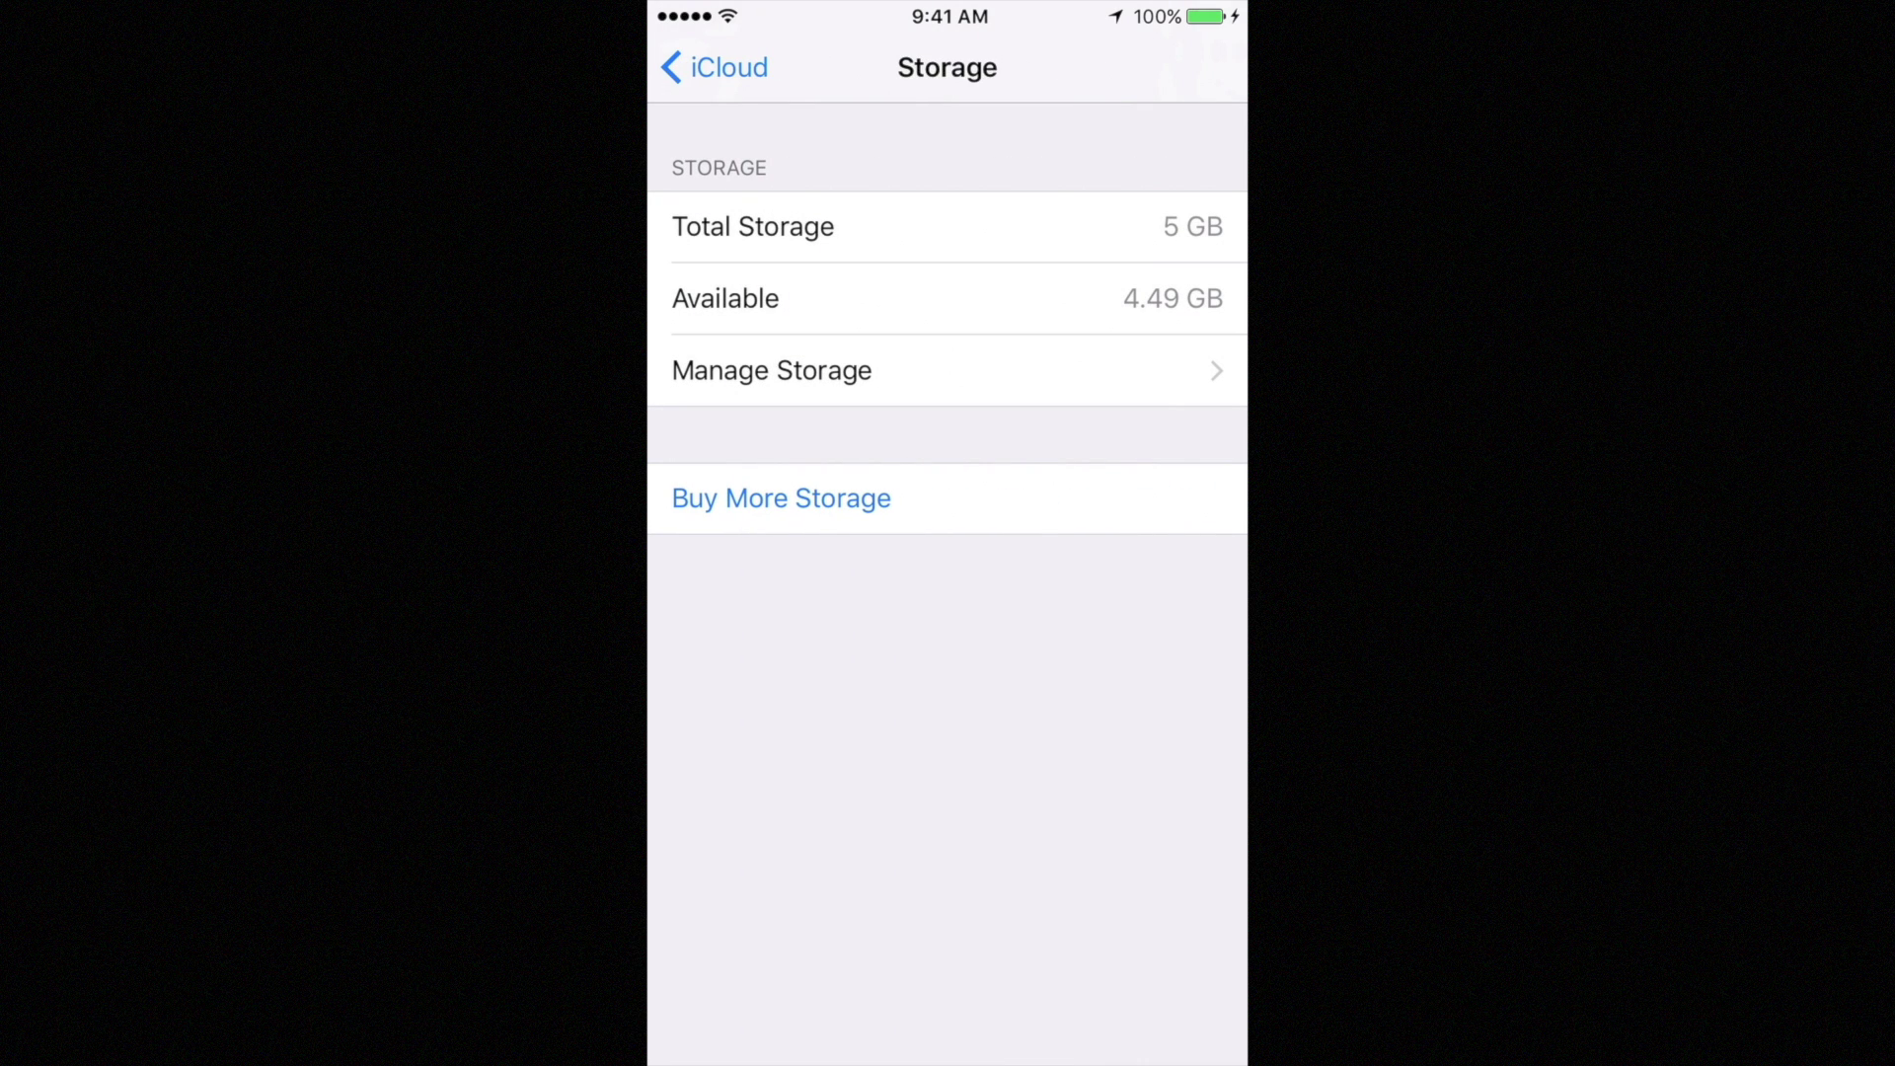
pyautogui.click(771, 371)
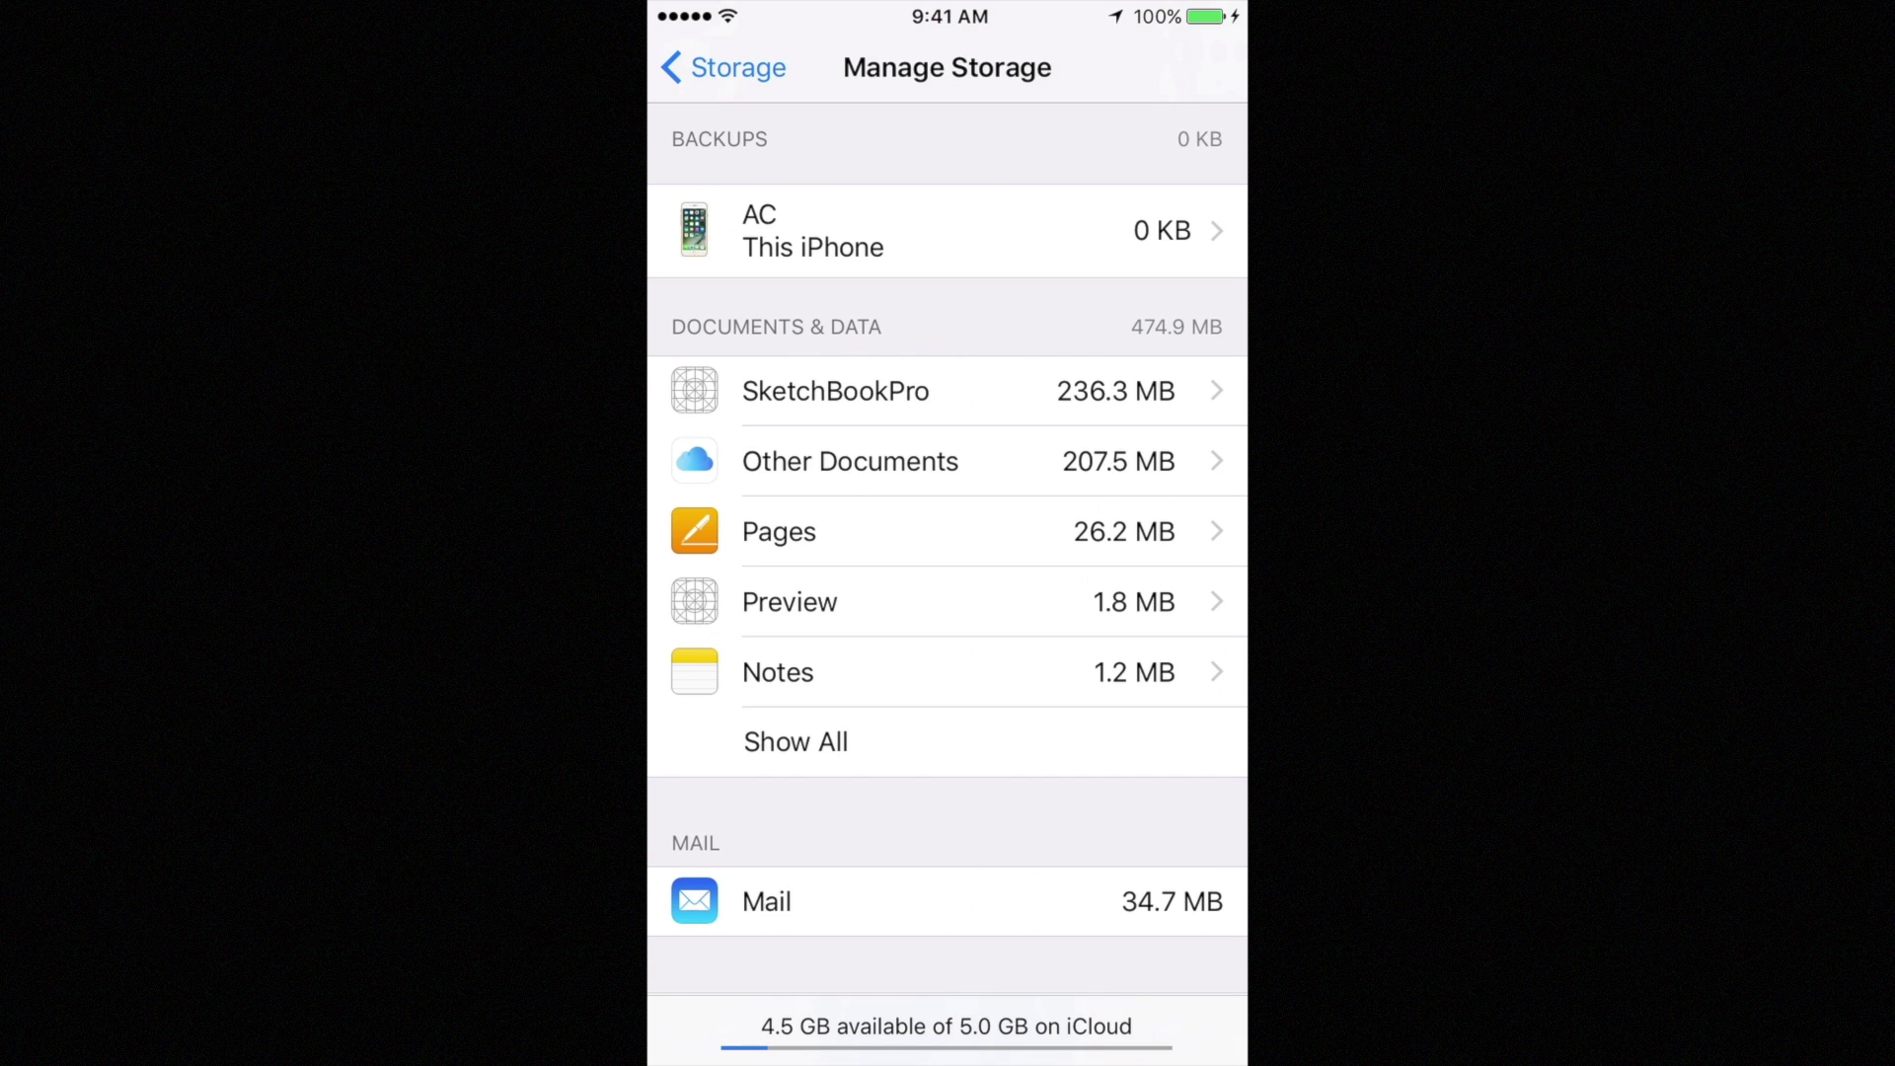
pyautogui.click(814, 230)
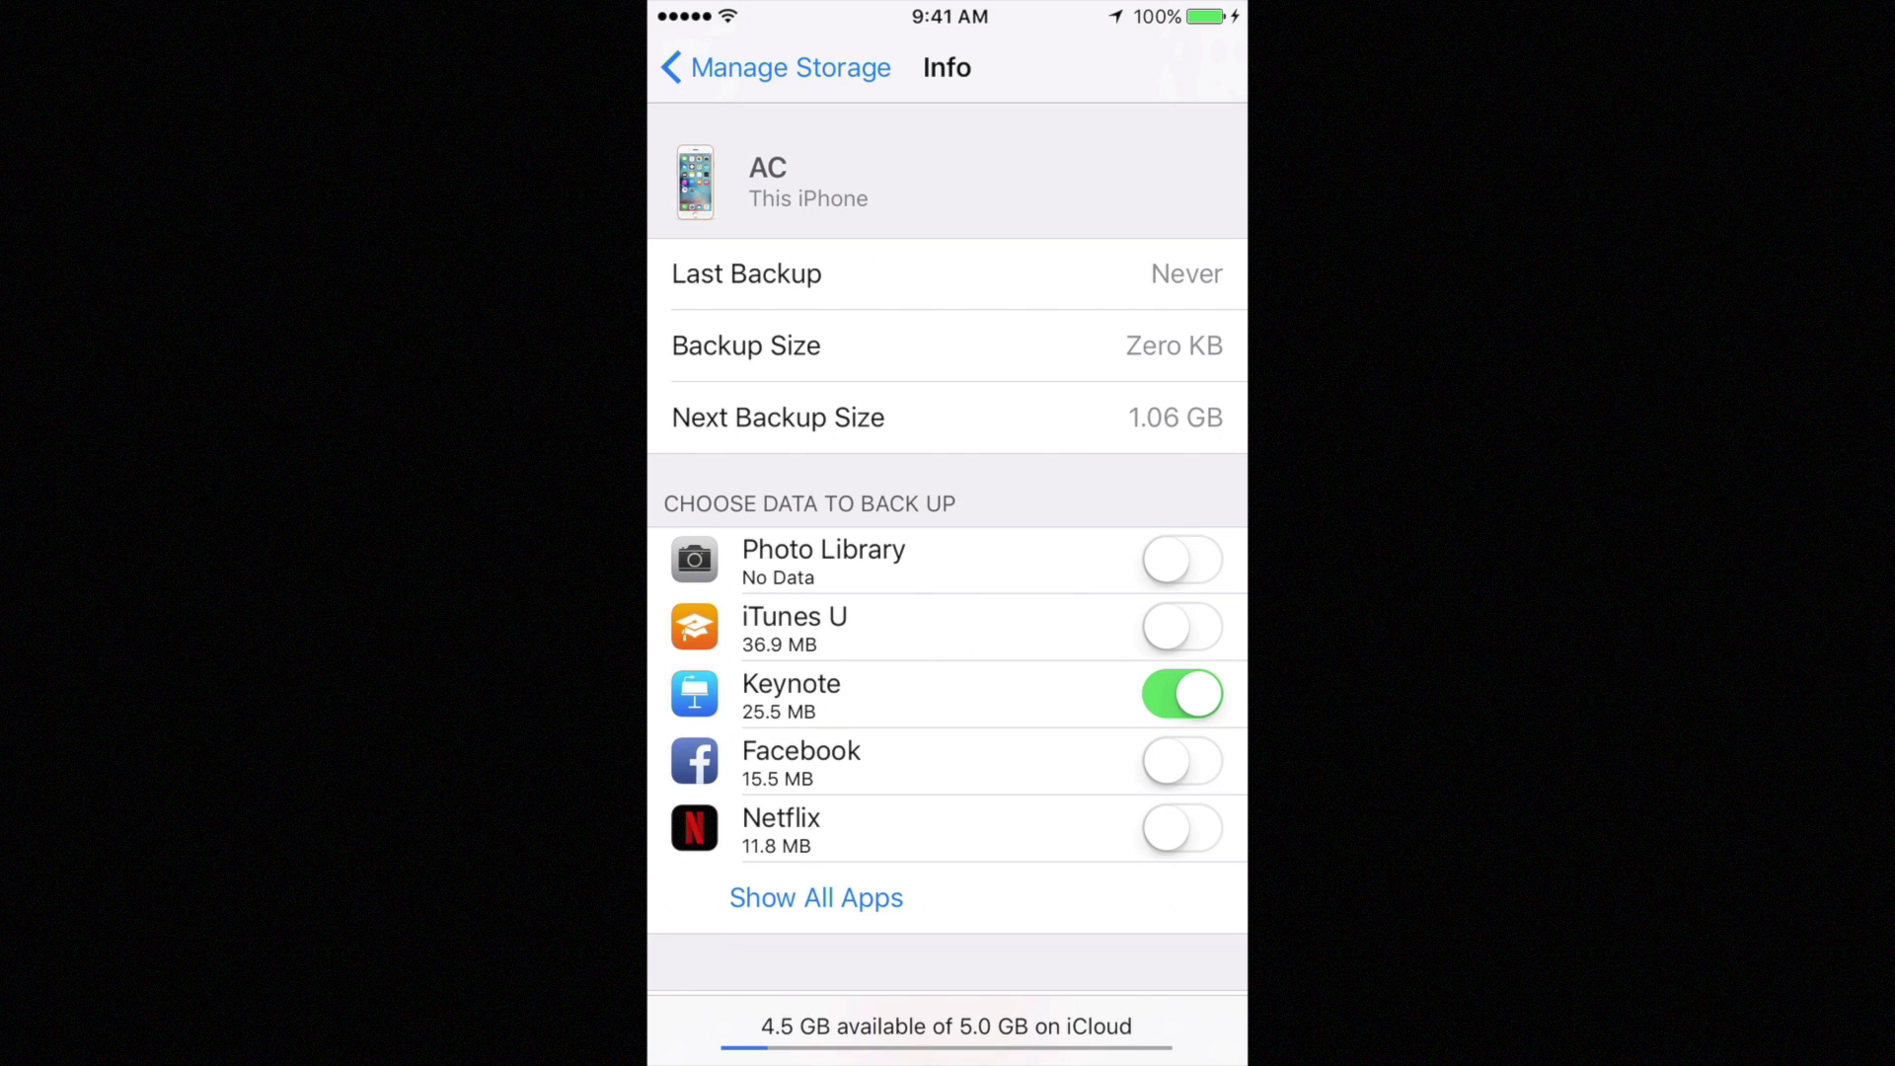
# Step: Show all apps in the backup list and review which ones are included or excluded
pyautogui.click(816, 898)
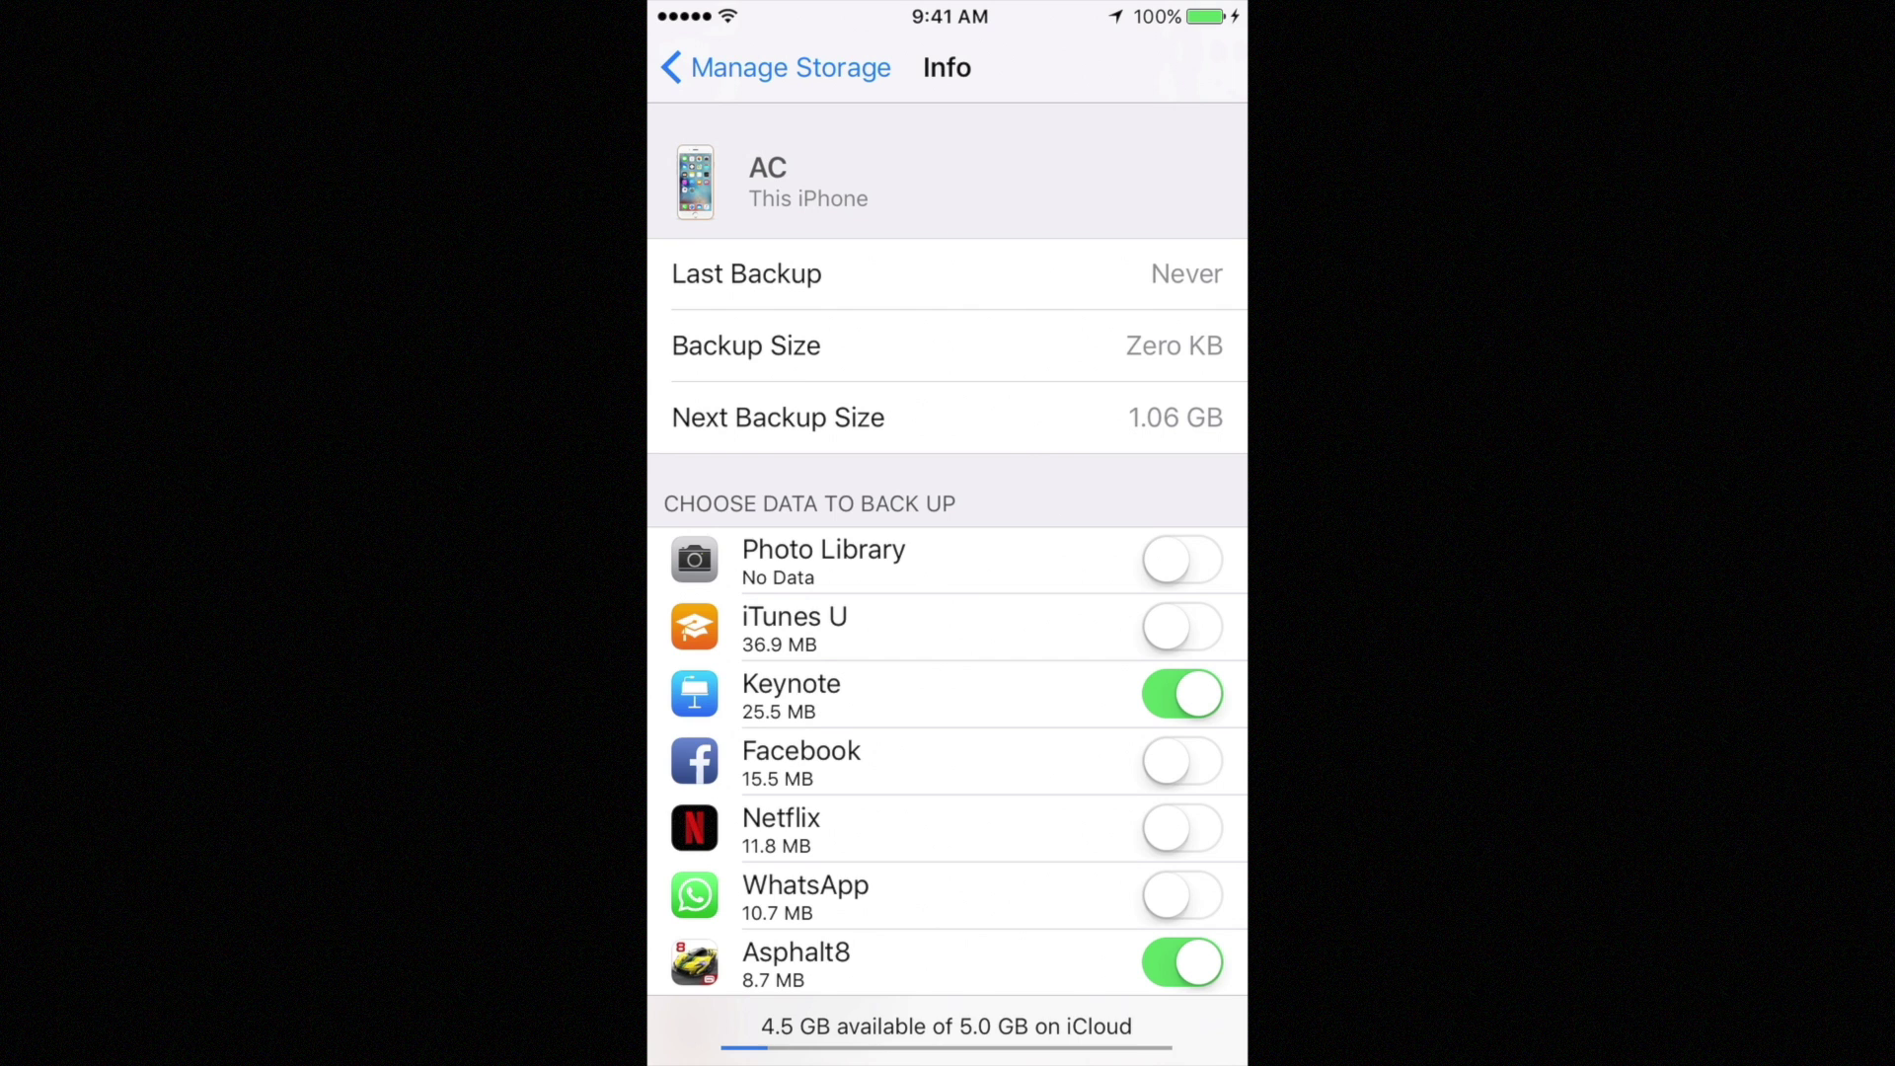
pyautogui.scroll(-5, 947, 553)
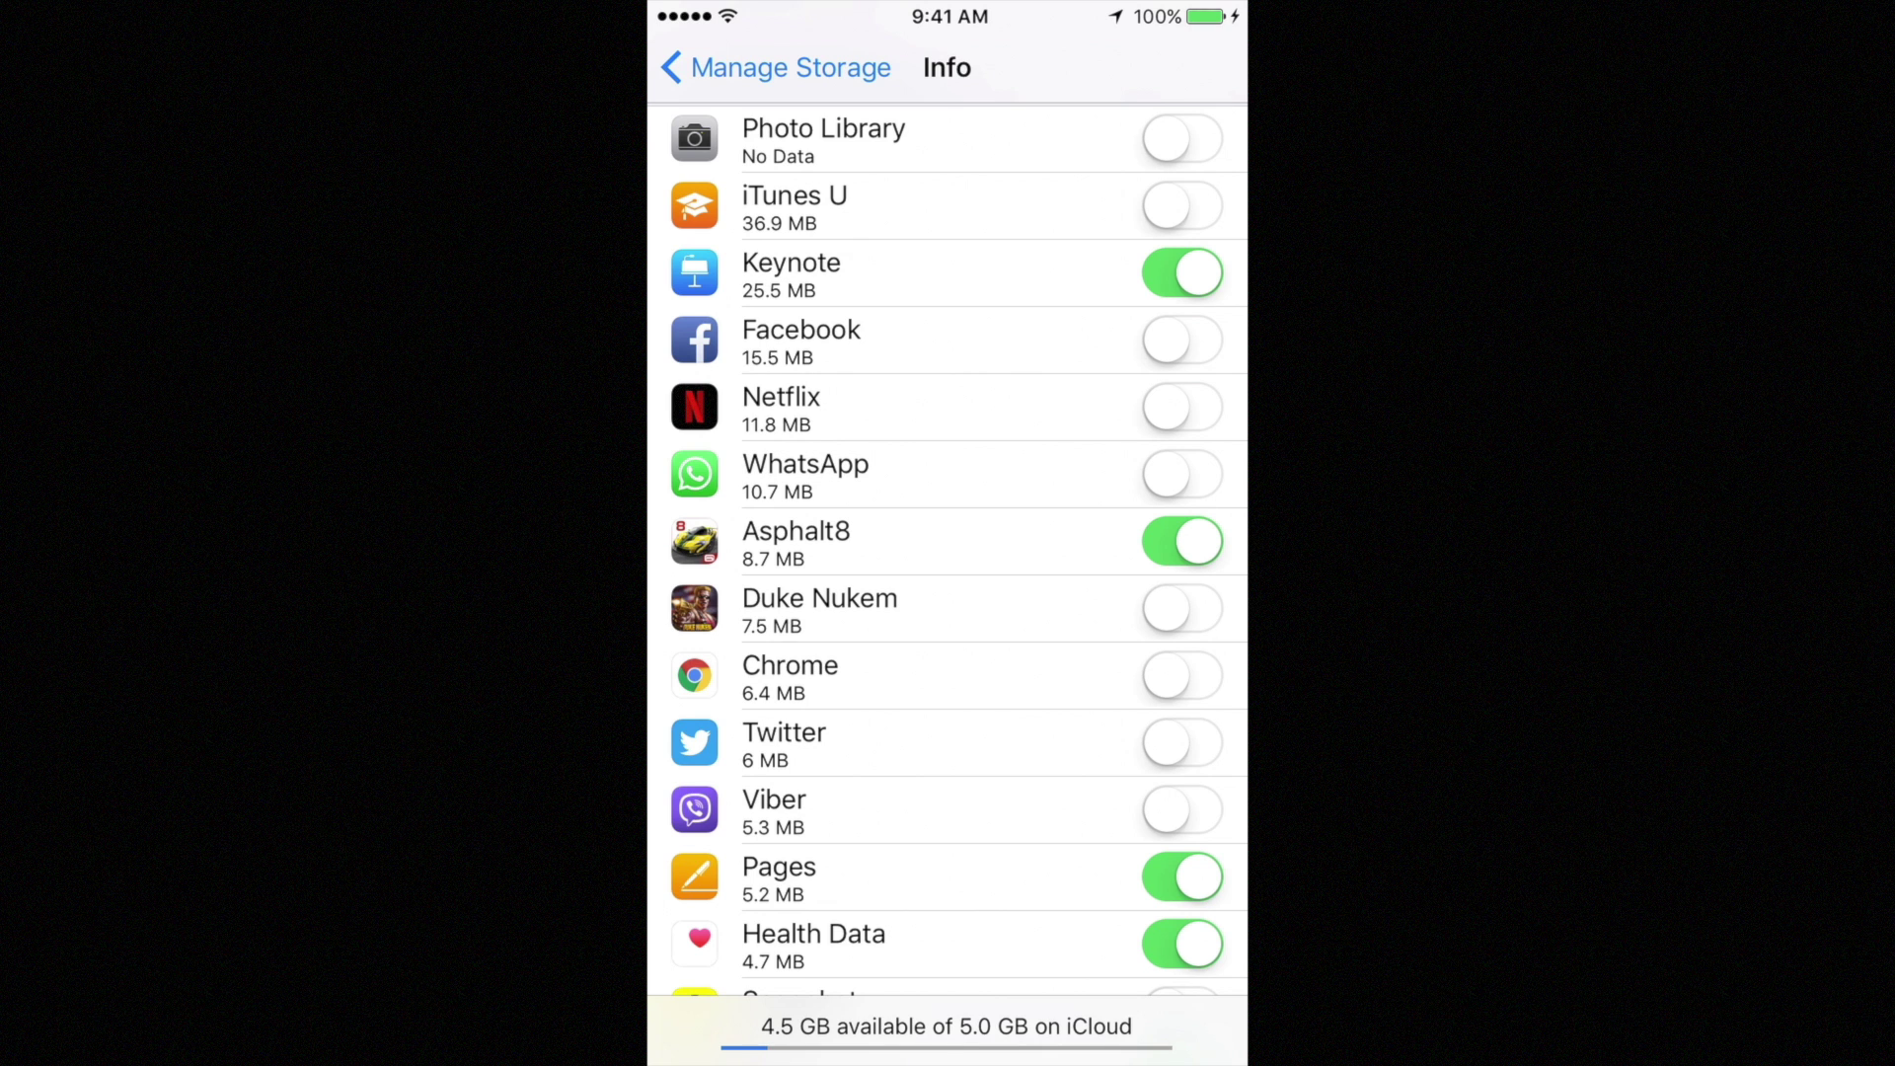
pyautogui.scroll(-5, 947, 553)
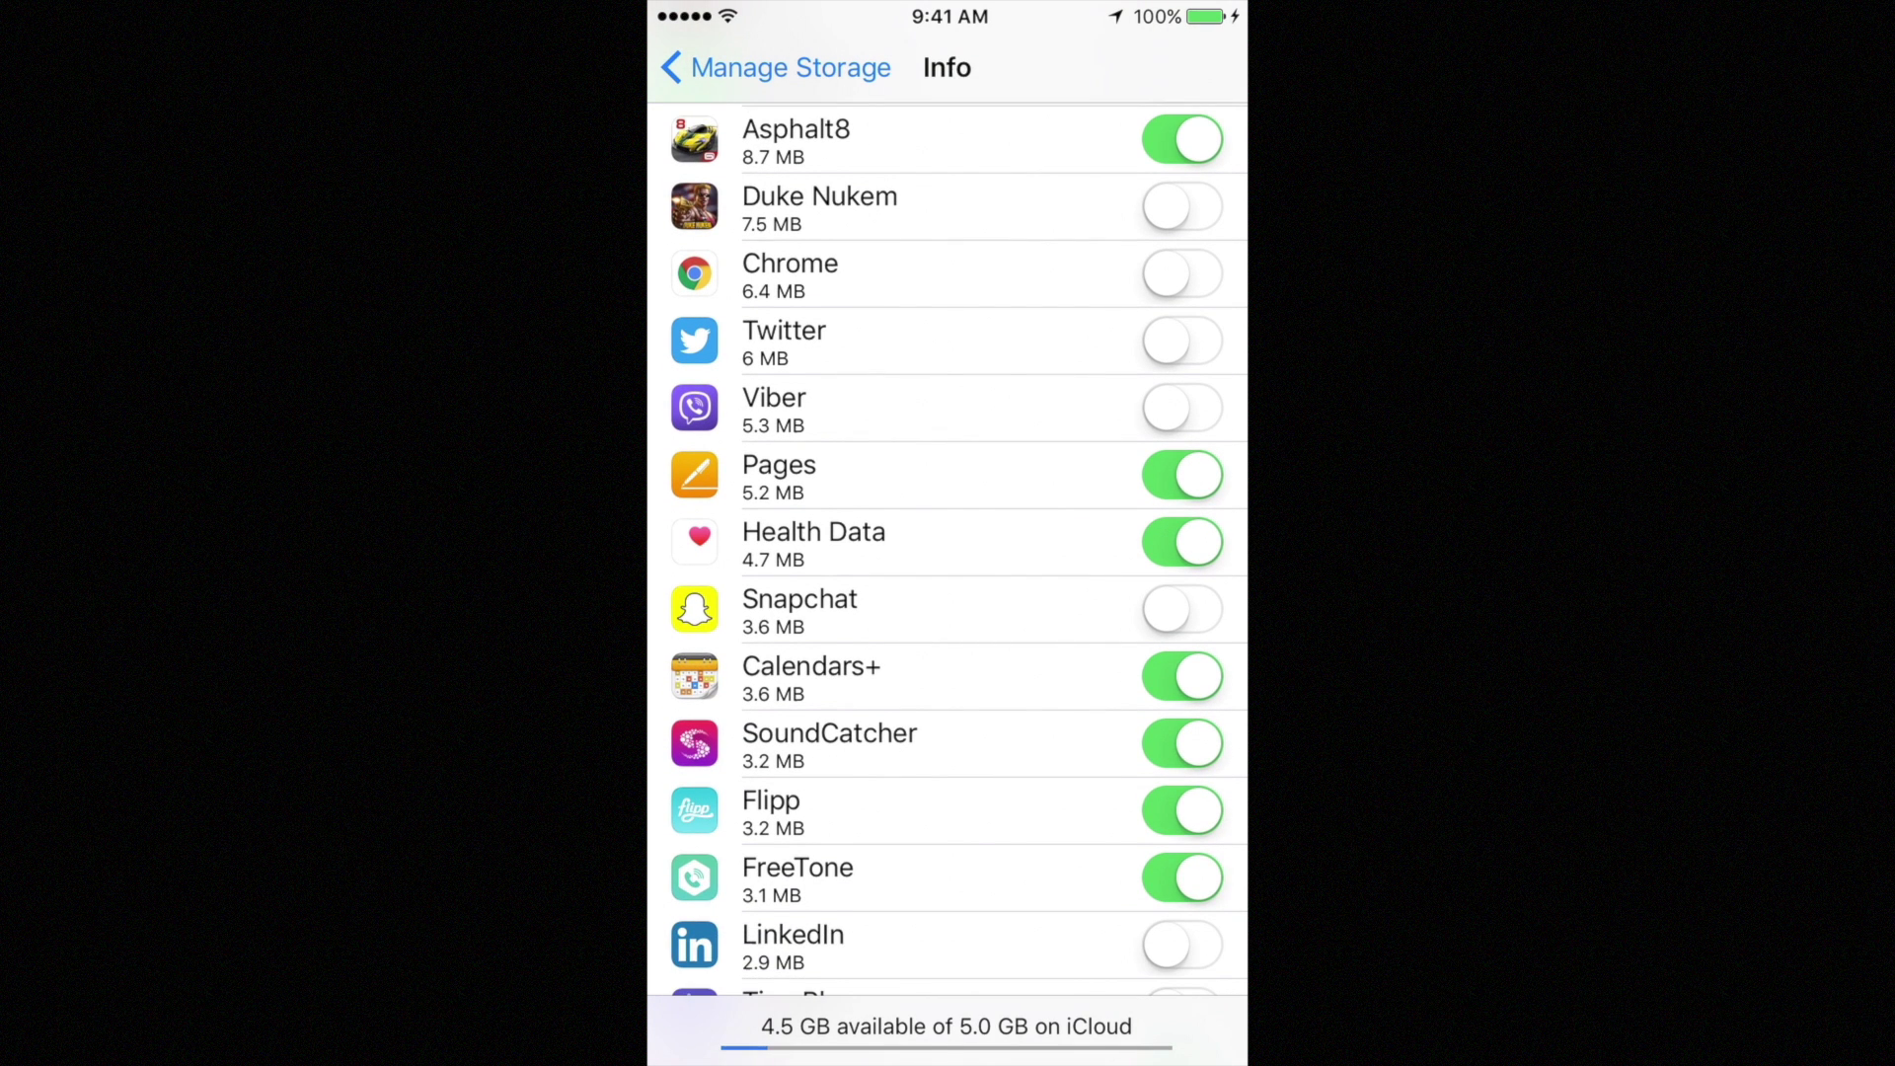
# Step: Scroll up and down through the Choose Data to Back Up app list
pyautogui.scroll(-5, 948, 553)
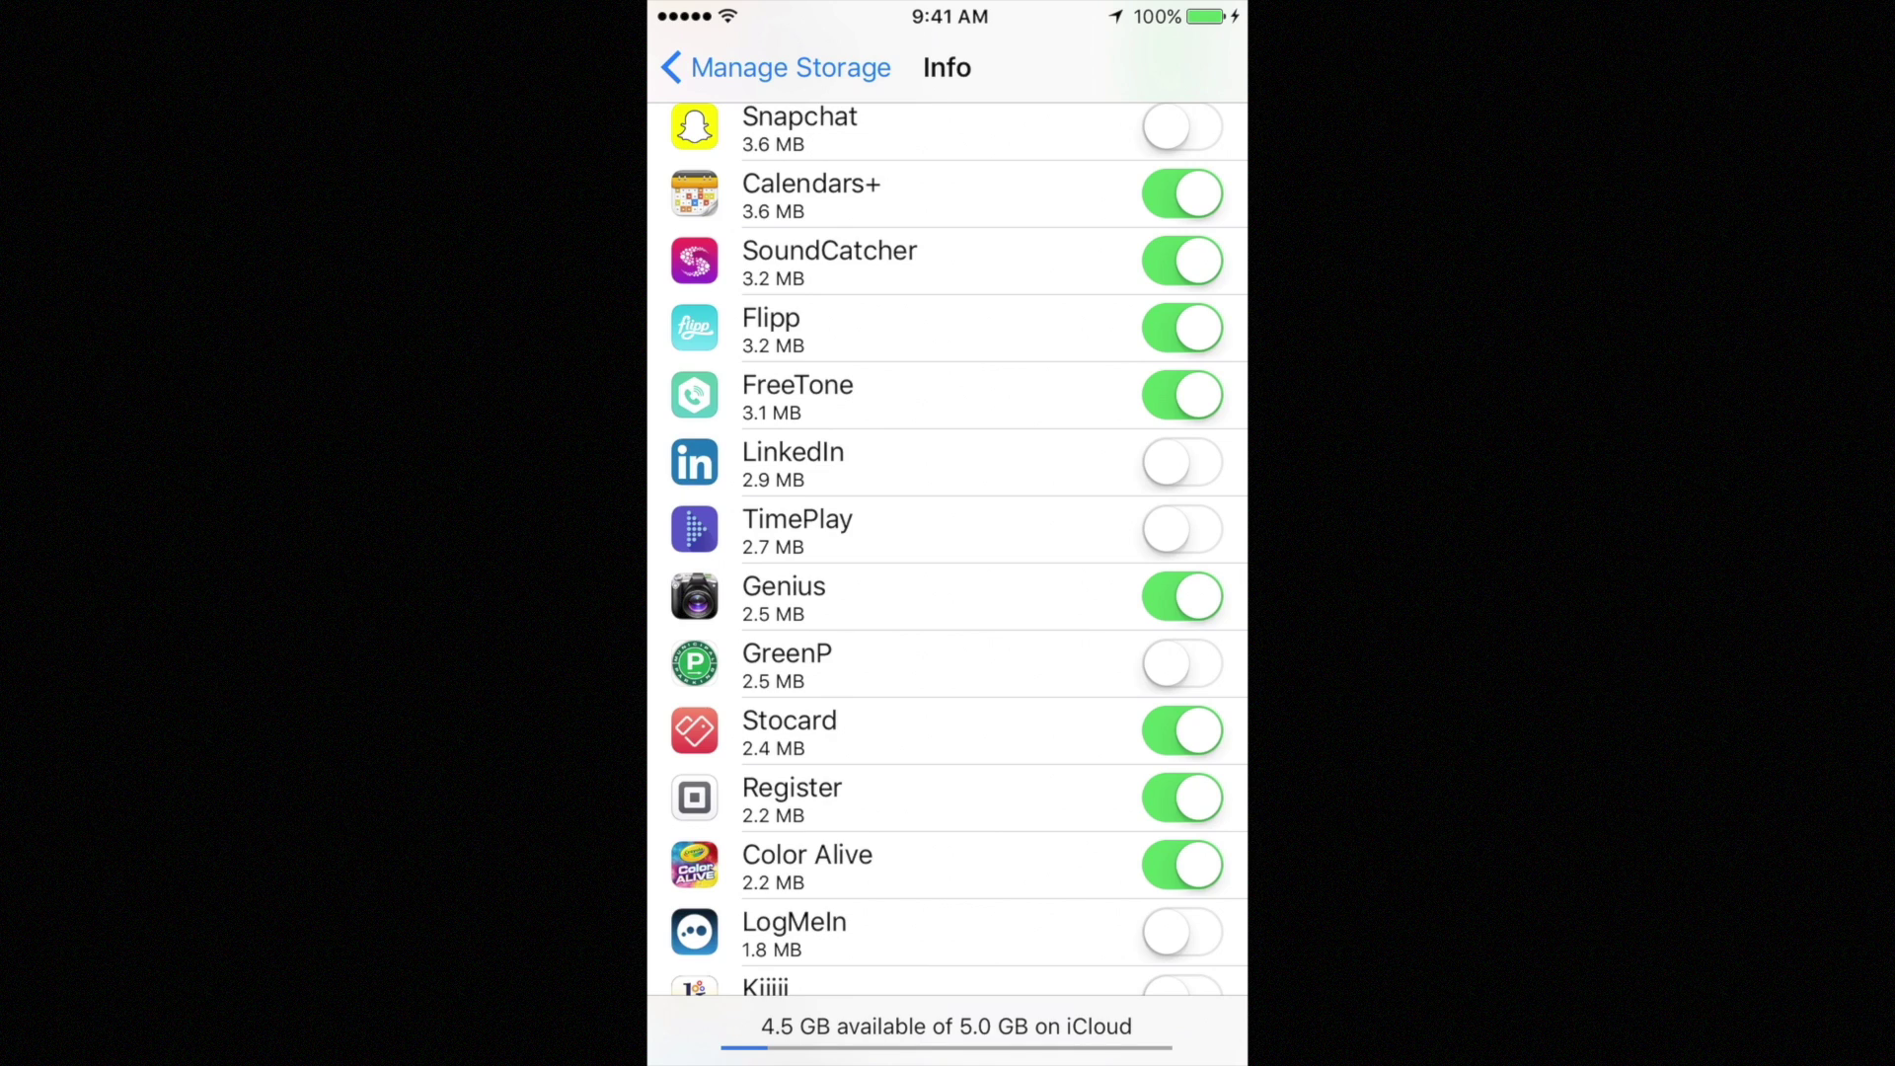
pyautogui.scroll(-2, 948, 552)
pyautogui.scroll(8, 948, 551)
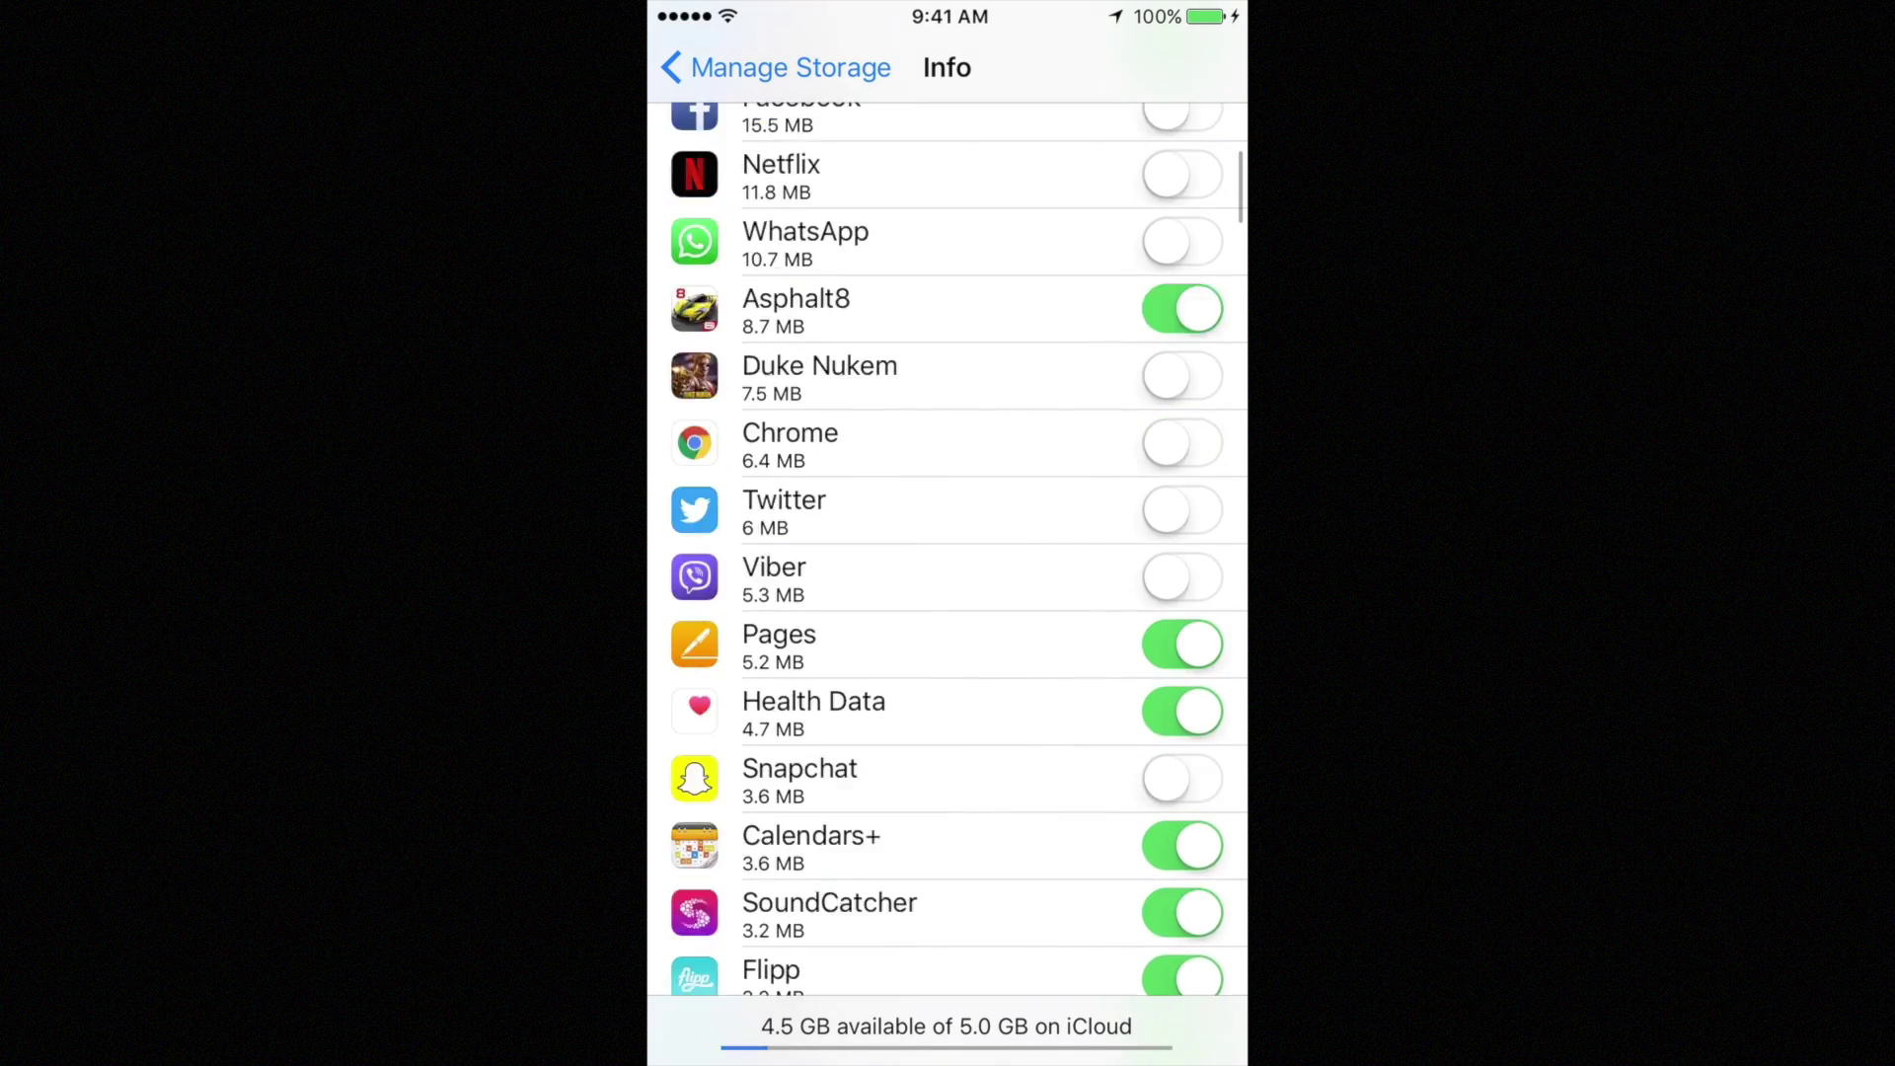
pyautogui.scroll(-8, 948, 552)
pyautogui.scroll(-9, 948, 553)
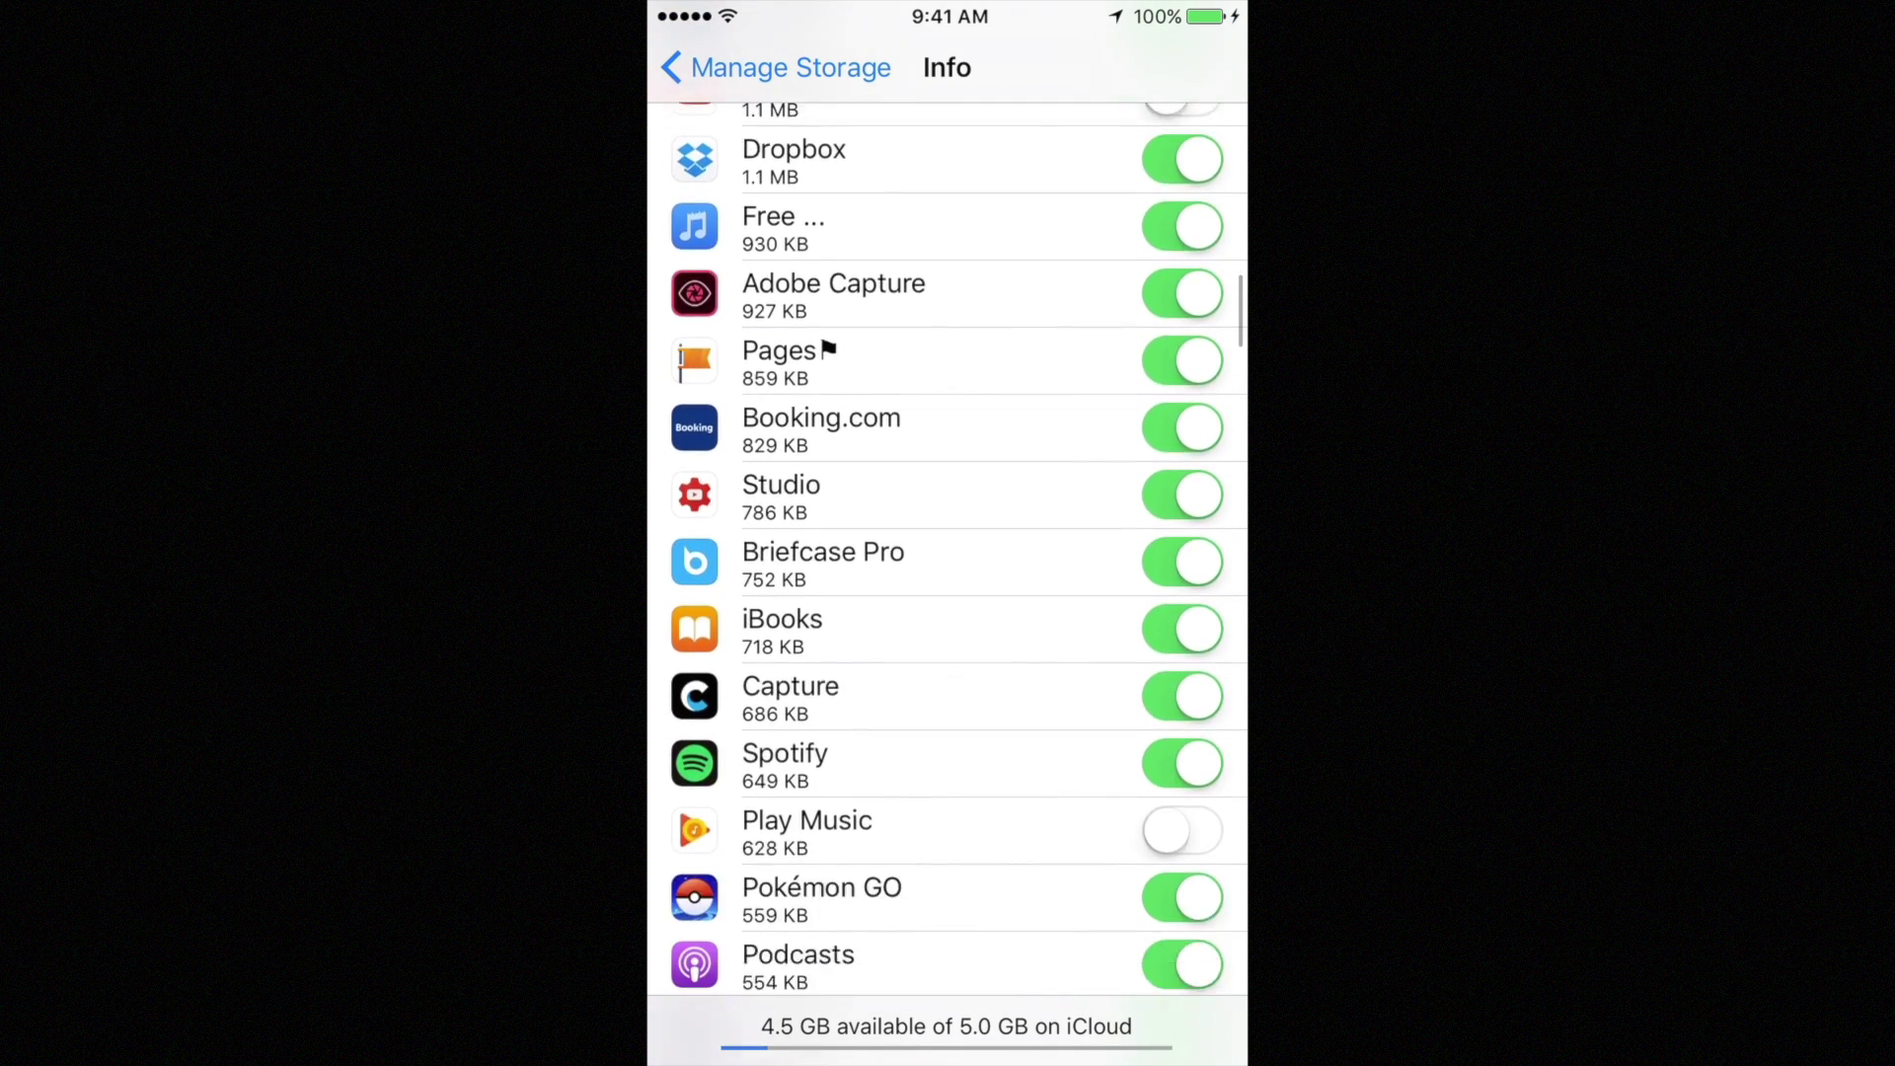
pyautogui.scroll(5, 948, 551)
pyautogui.scroll(5, 947, 553)
pyautogui.scroll(6, 947, 553)
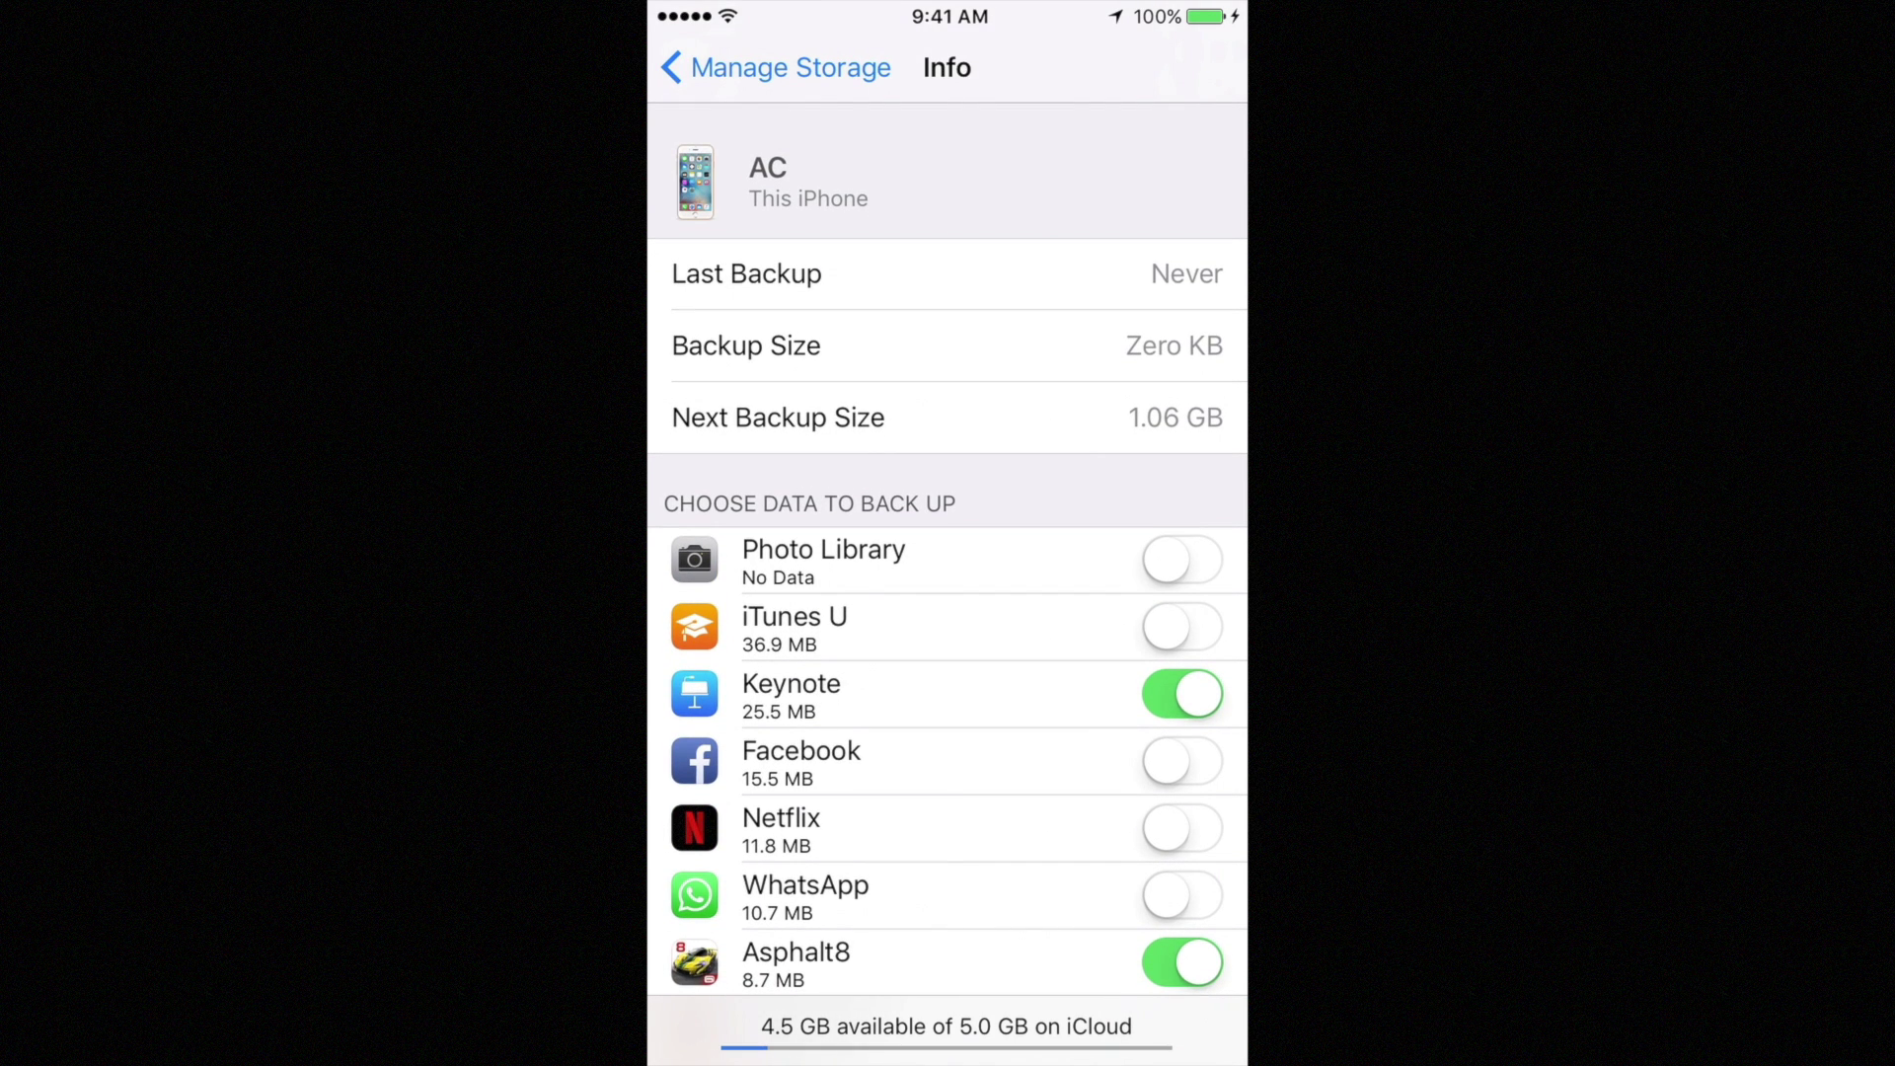
pyautogui.scroll(-5, 947, 553)
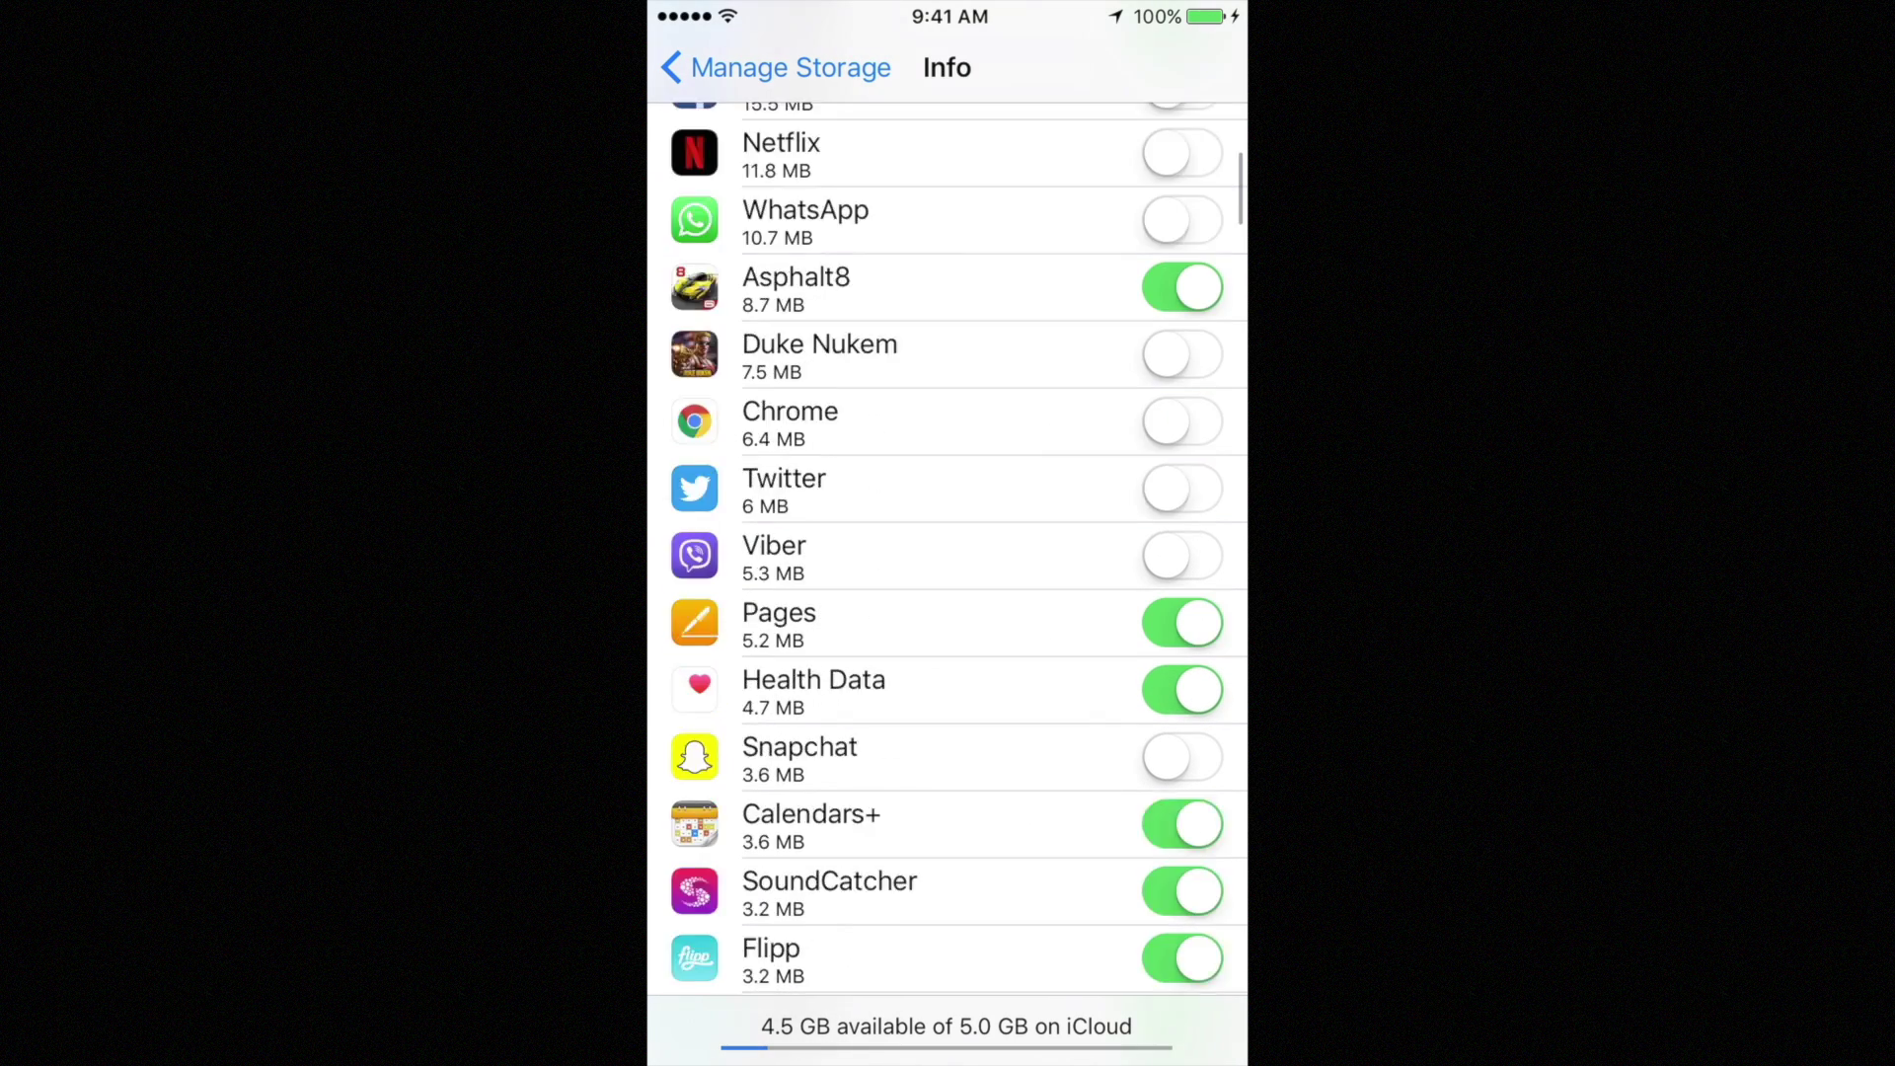
pyautogui.scroll(-5, 949, 553)
pyautogui.scroll(-5, 948, 552)
pyautogui.scroll(-5, 948, 553)
pyautogui.scroll(-5, 947, 552)
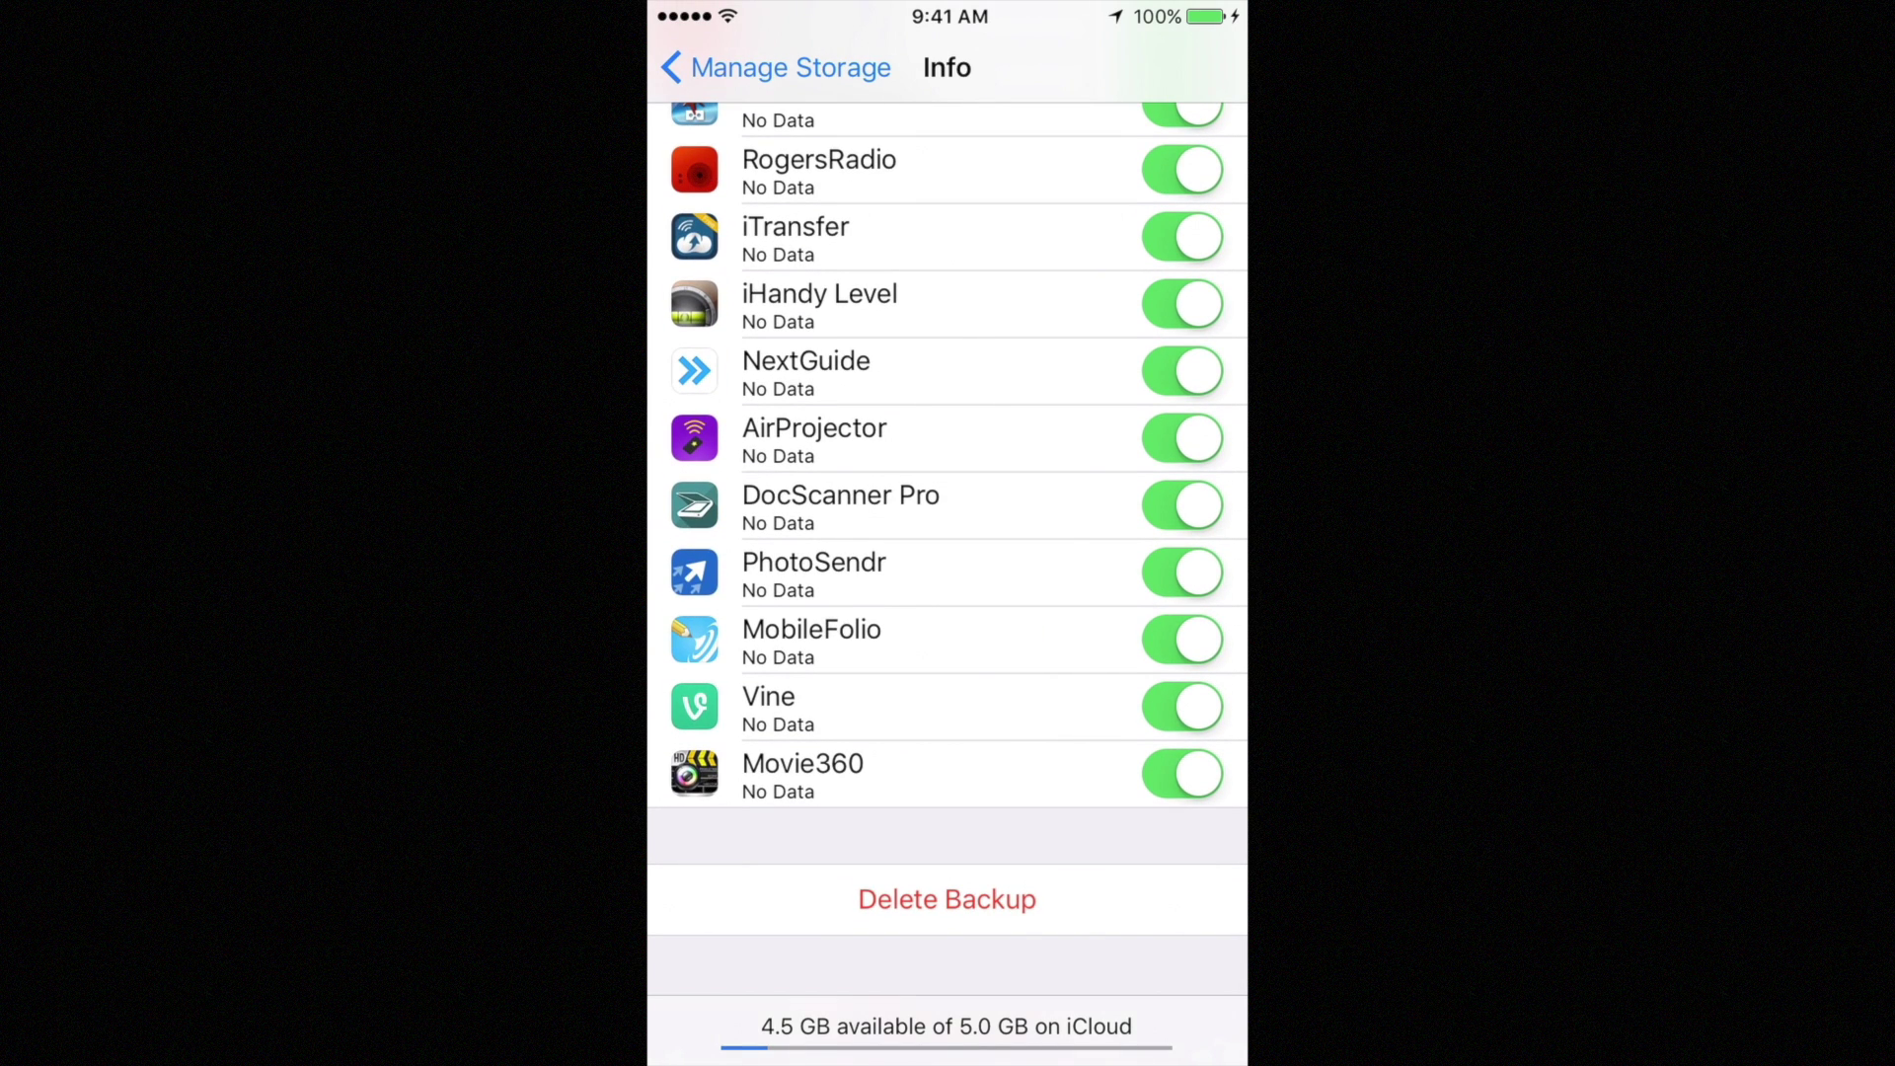
pyautogui.scroll(5, 947, 553)
pyautogui.scroll(5, 948, 553)
pyautogui.scroll(5, 948, 552)
pyautogui.scroll(3, 947, 552)
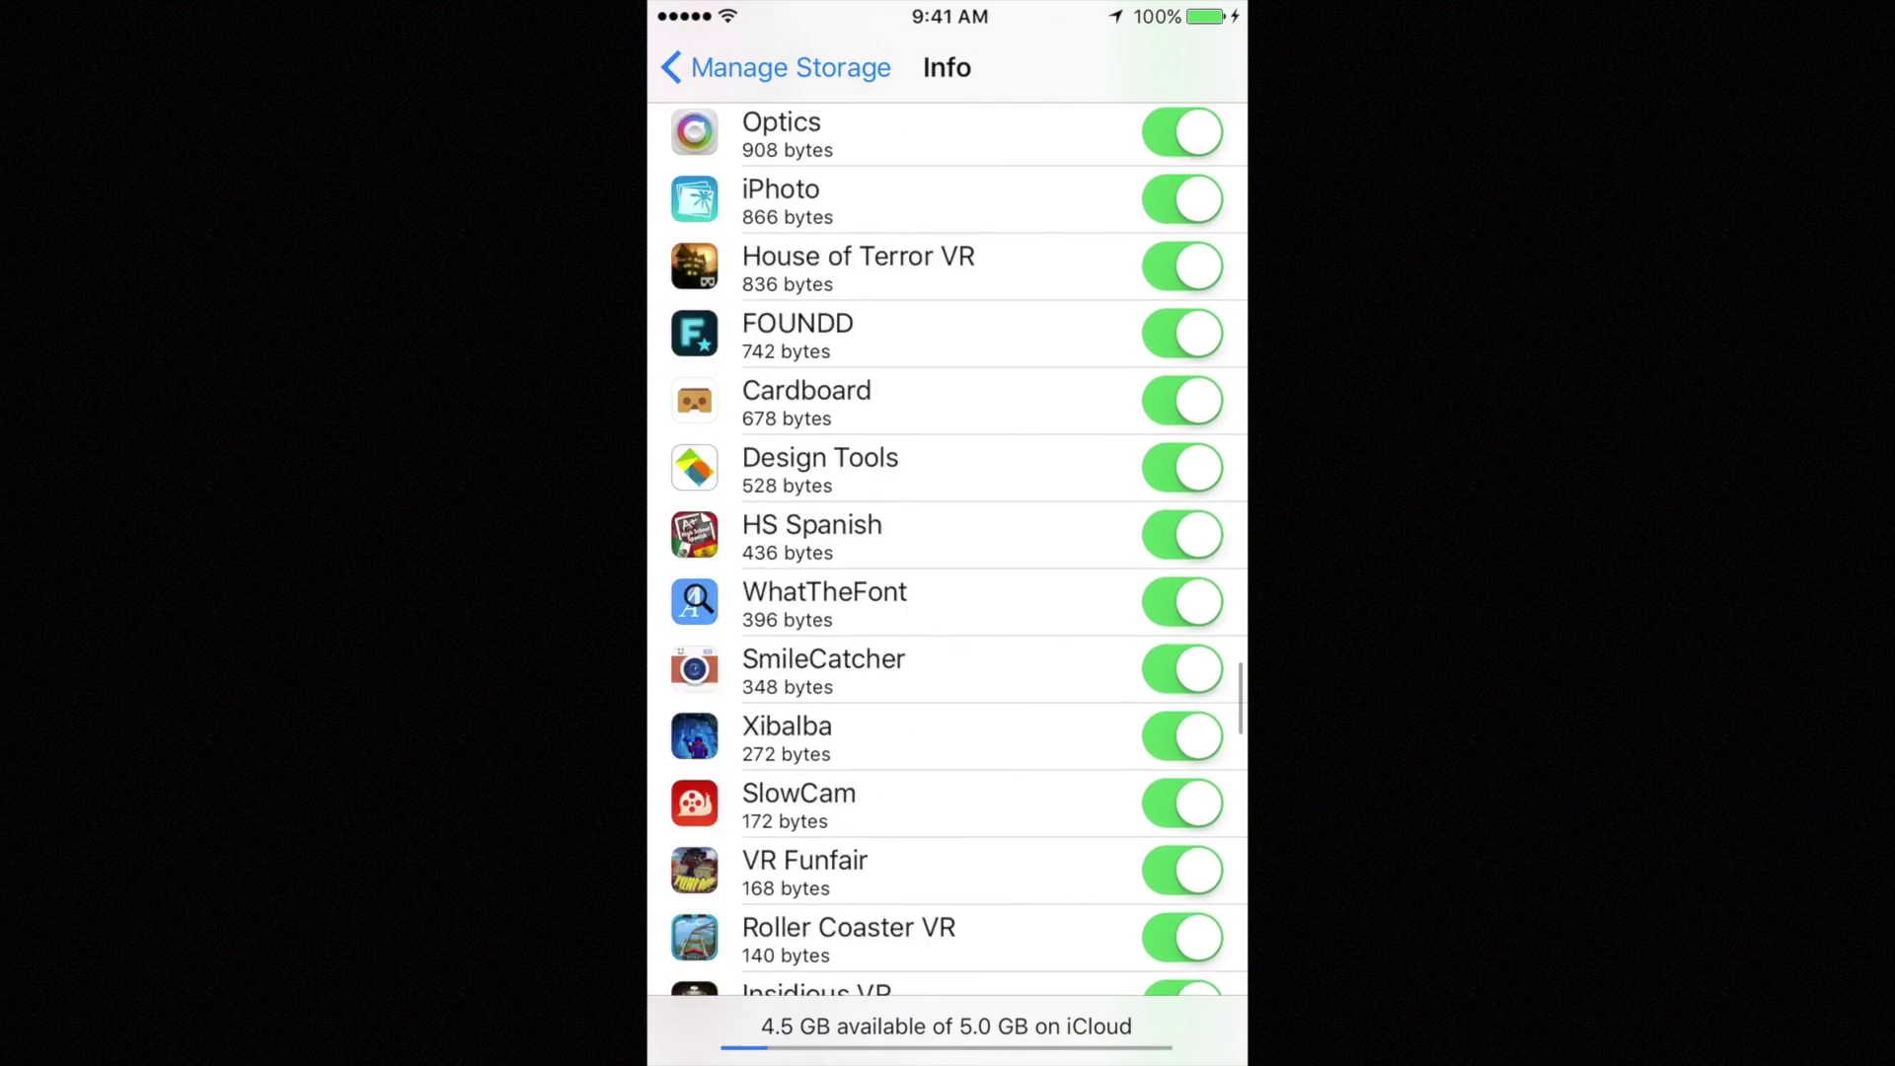
pyautogui.scroll(-10, 947, 553)
pyautogui.scroll(-5, 949, 553)
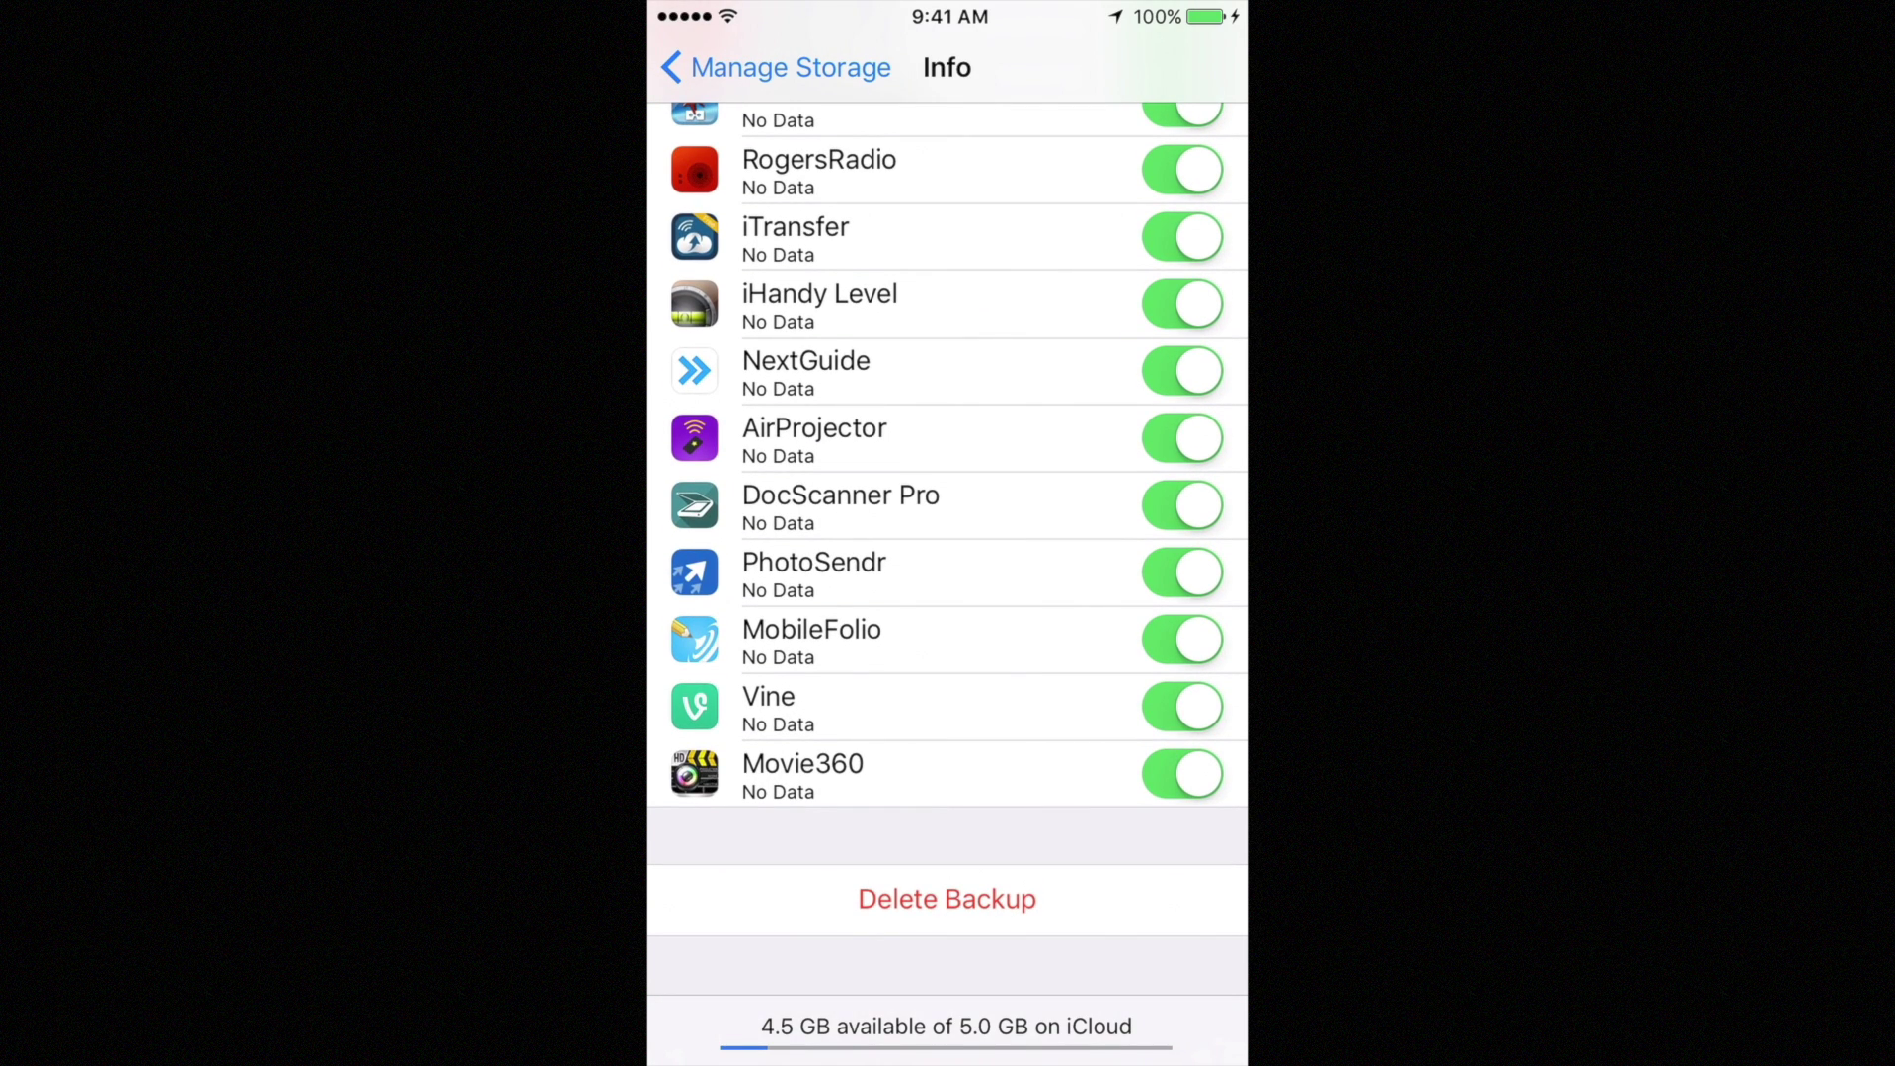
pyautogui.scroll(10, 948, 552)
pyautogui.scroll(5, 948, 552)
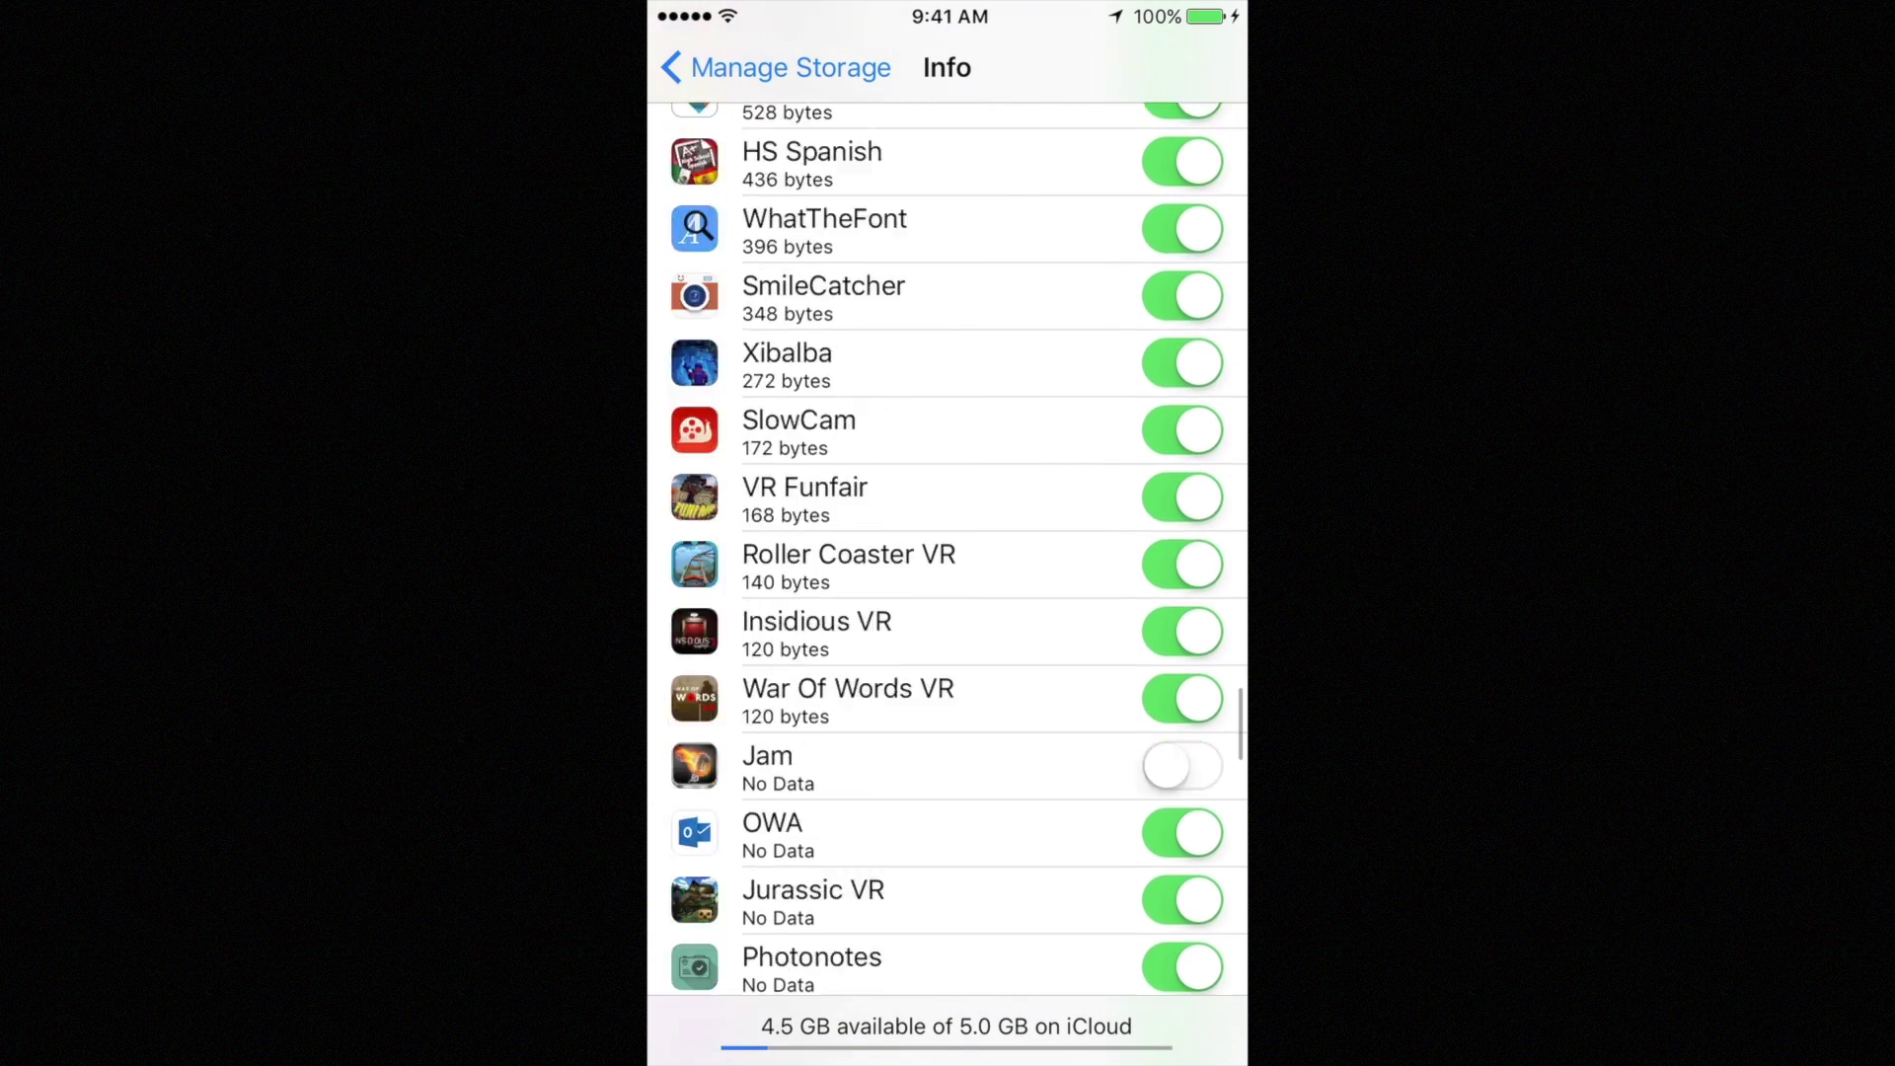
pyautogui.scroll(5, 949, 552)
pyautogui.scroll(5, 947, 552)
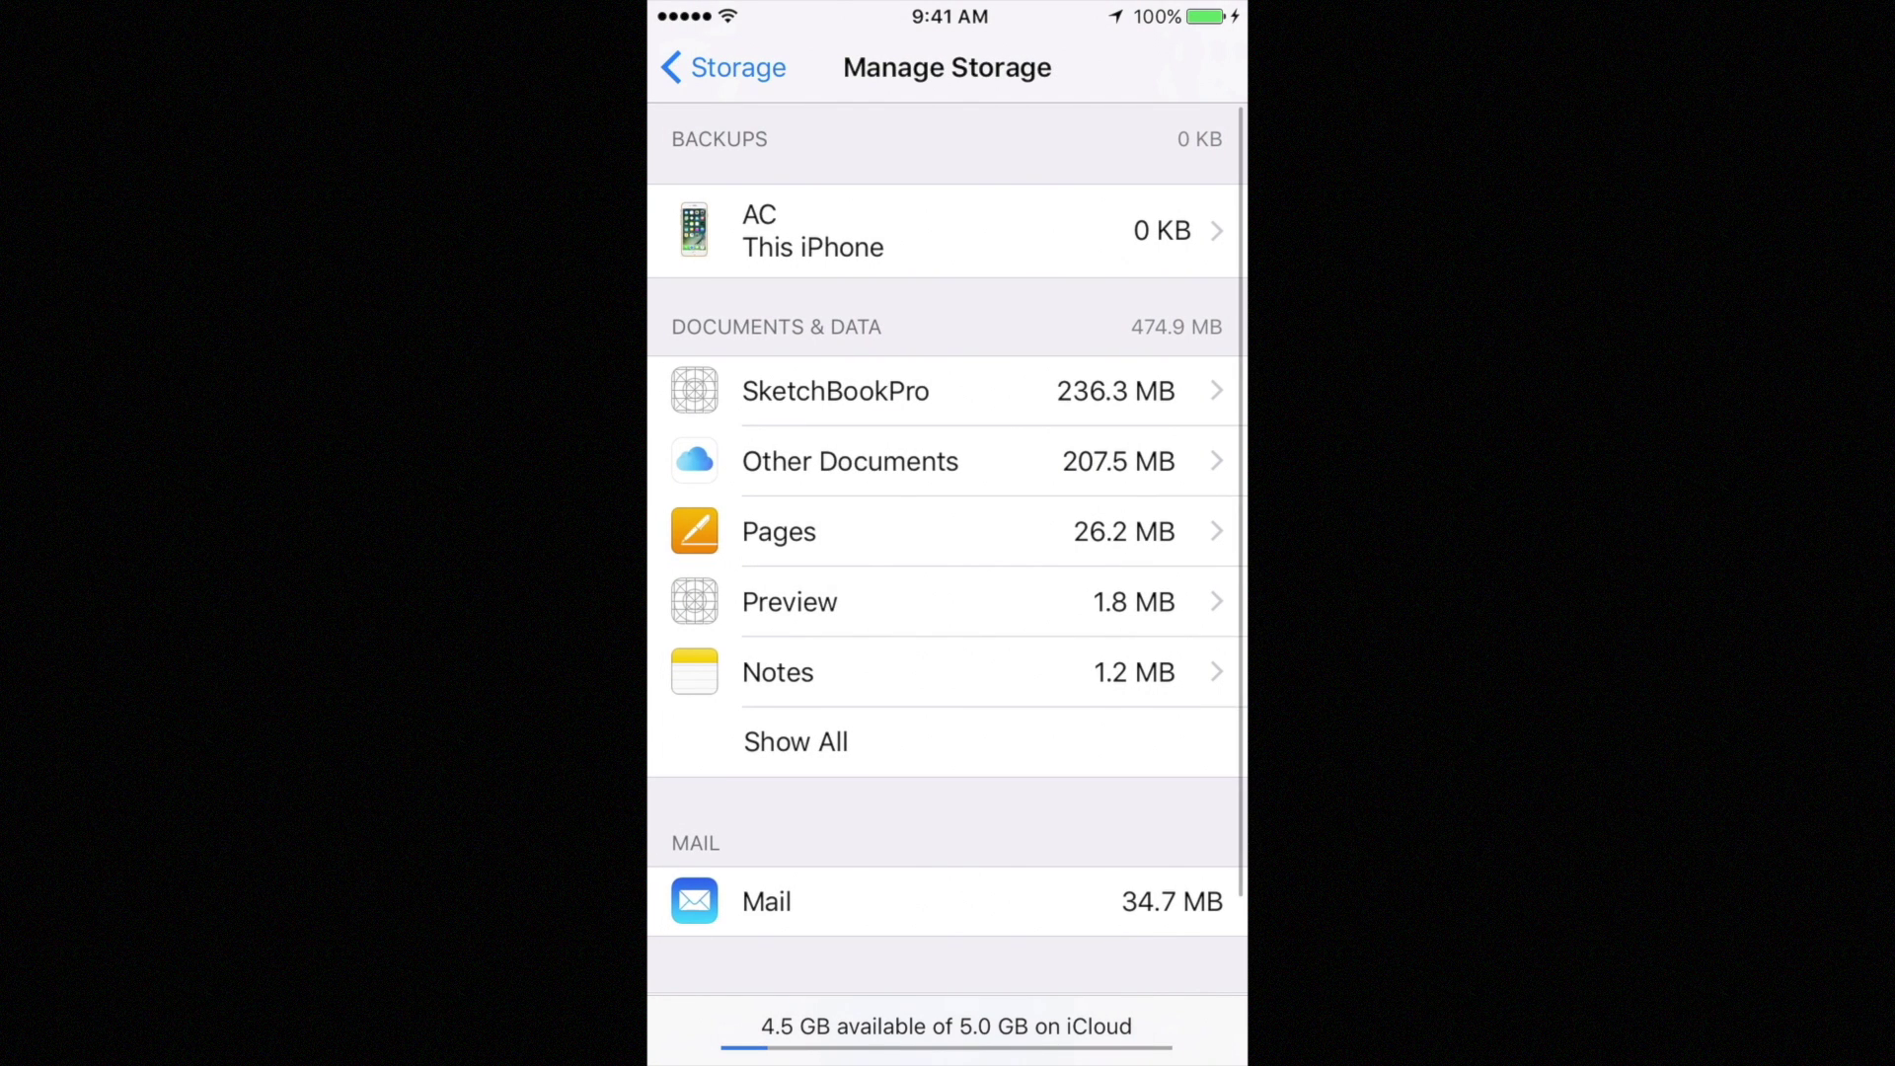
# Step: Navigate back through Storage to the main iCloud settings page
pyautogui.click(725, 67)
pyautogui.click(715, 66)
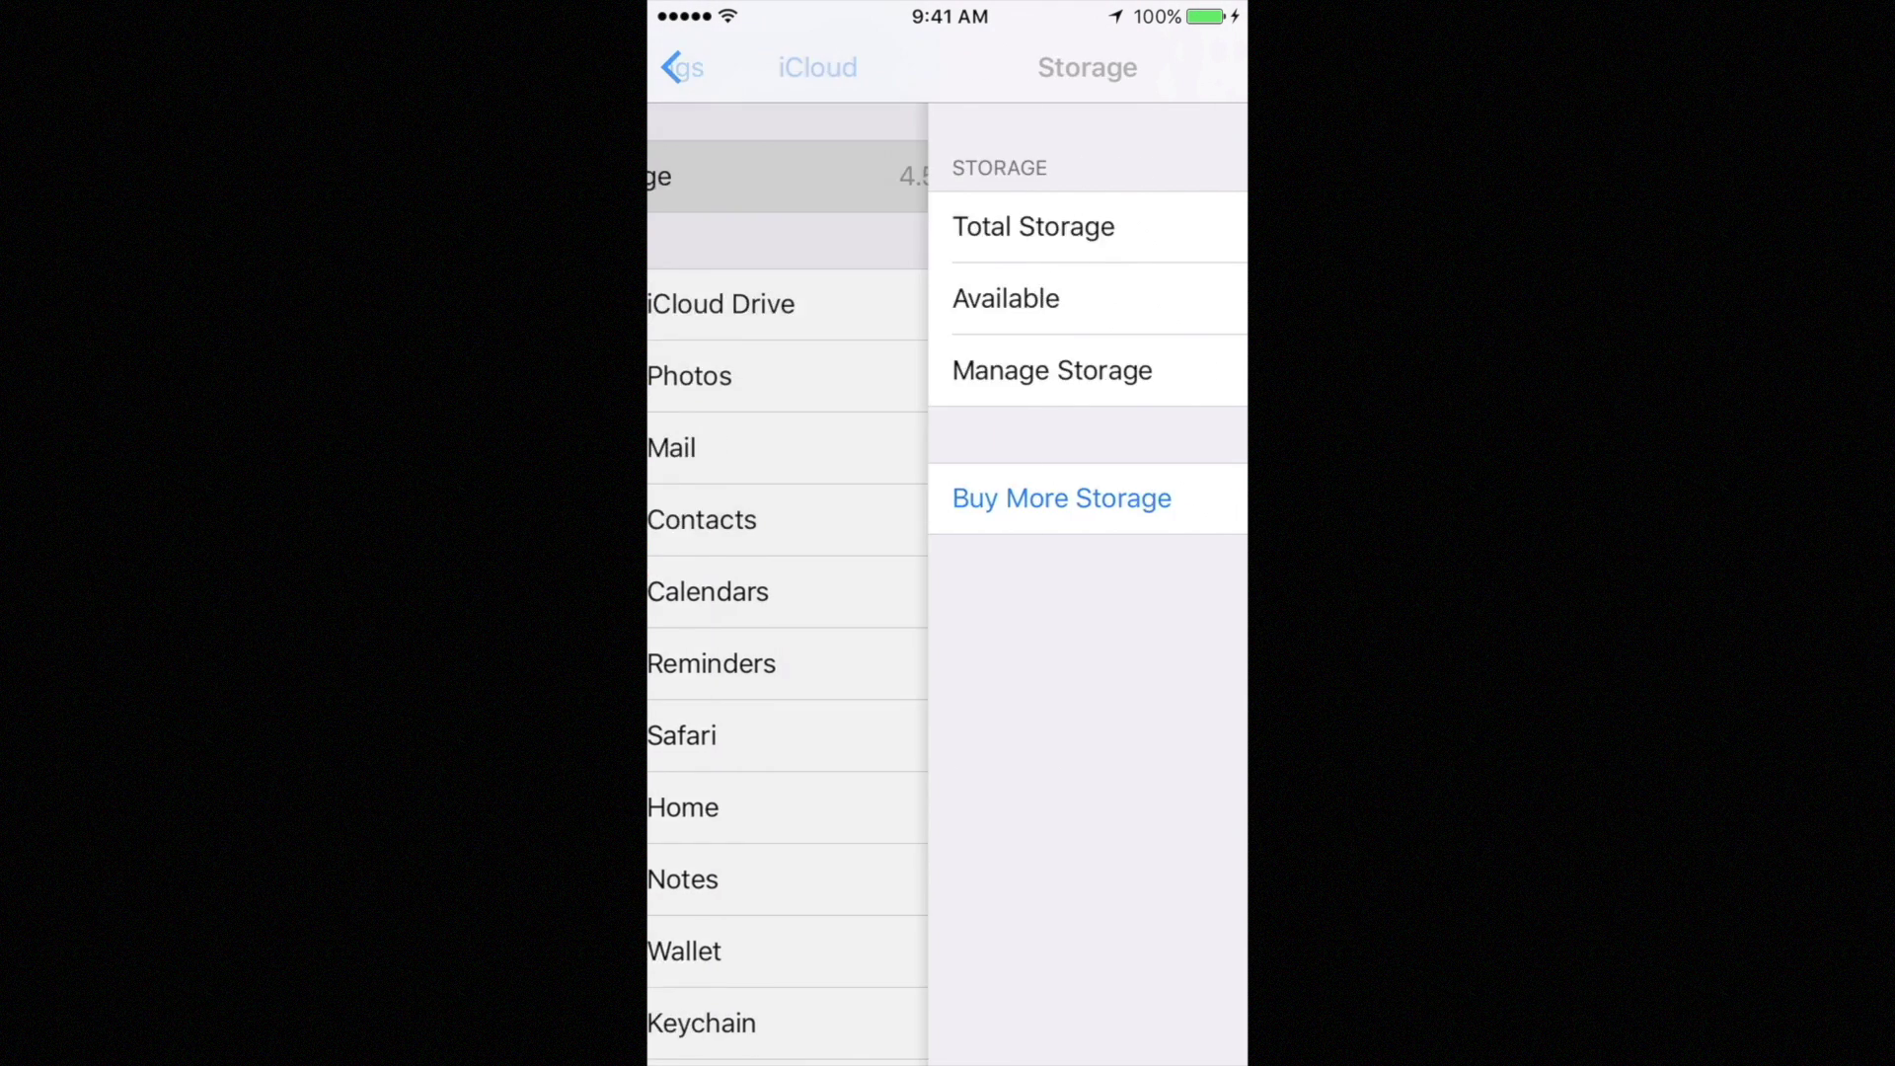
pyautogui.scroll(-5, 949, 592)
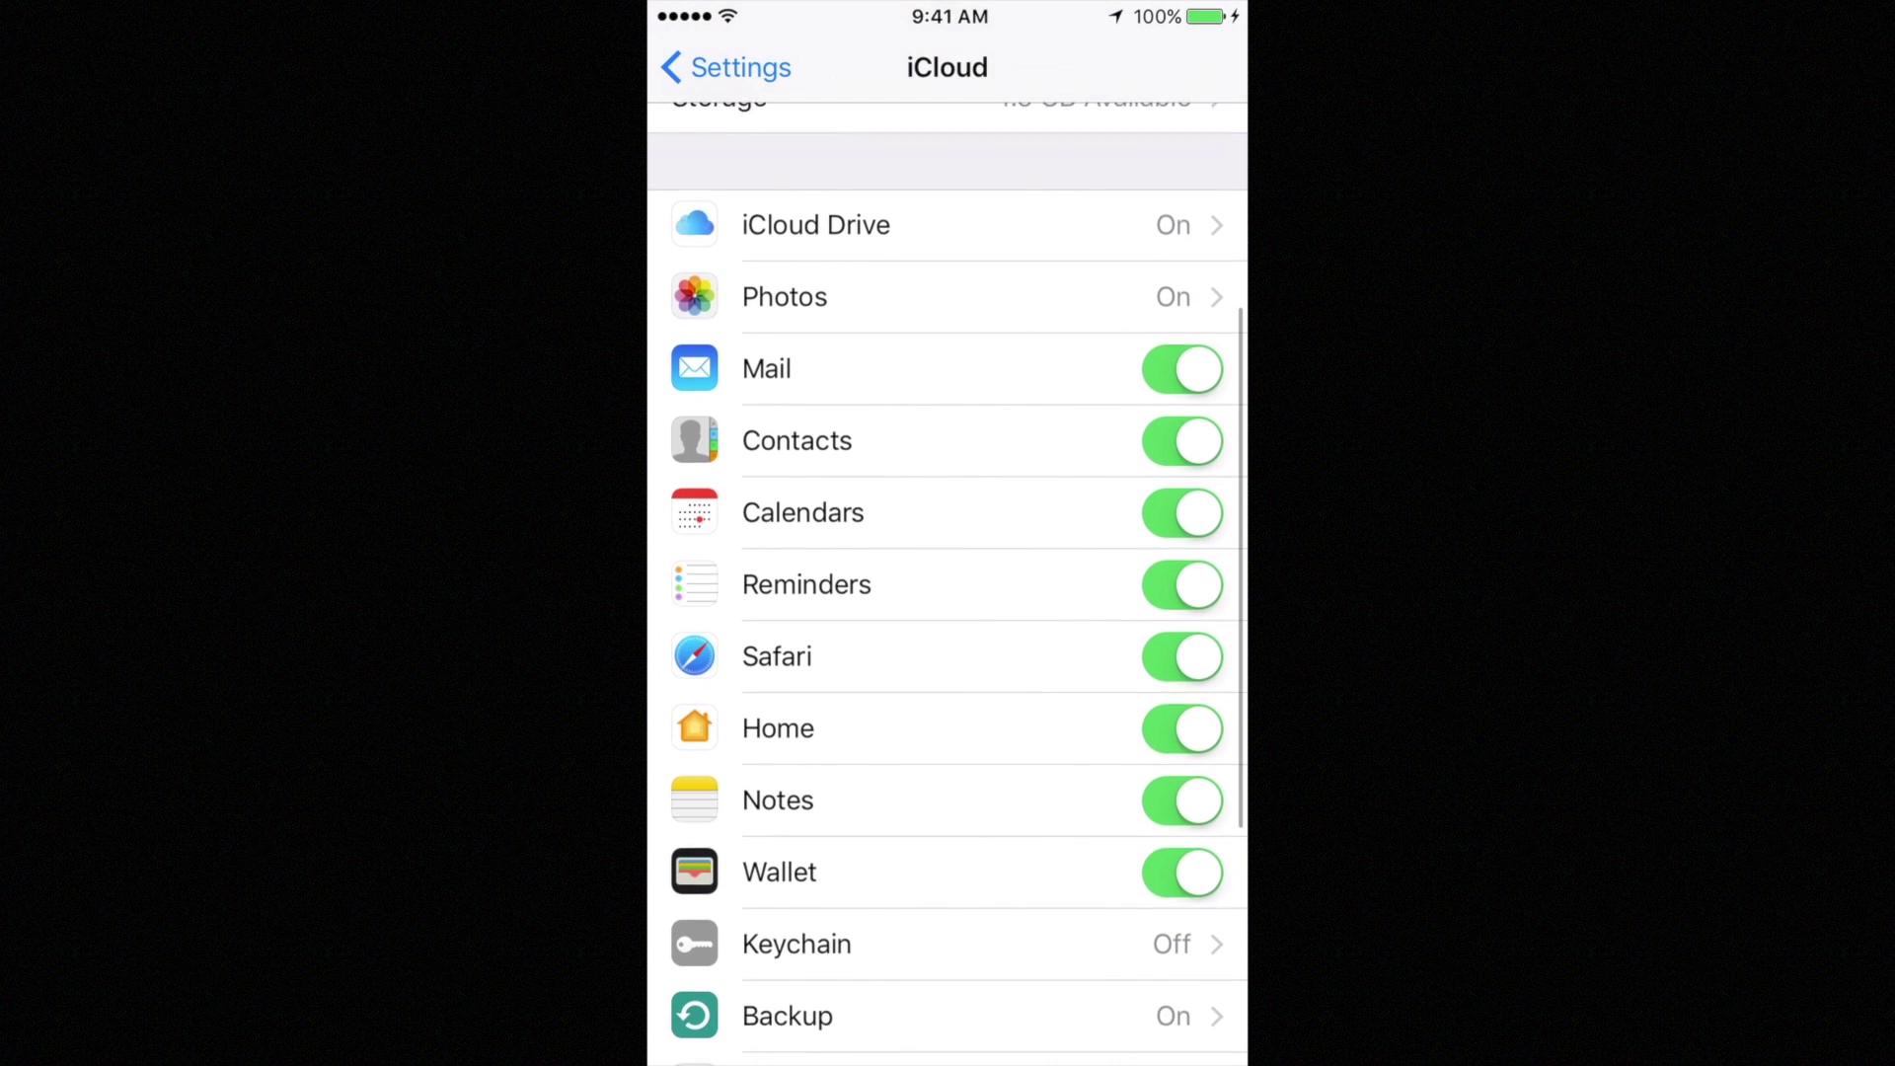
# Step: Recheck the Backup page, then review the iCloud list showing Backup On, Keychain Off
pyautogui.click(788, 599)
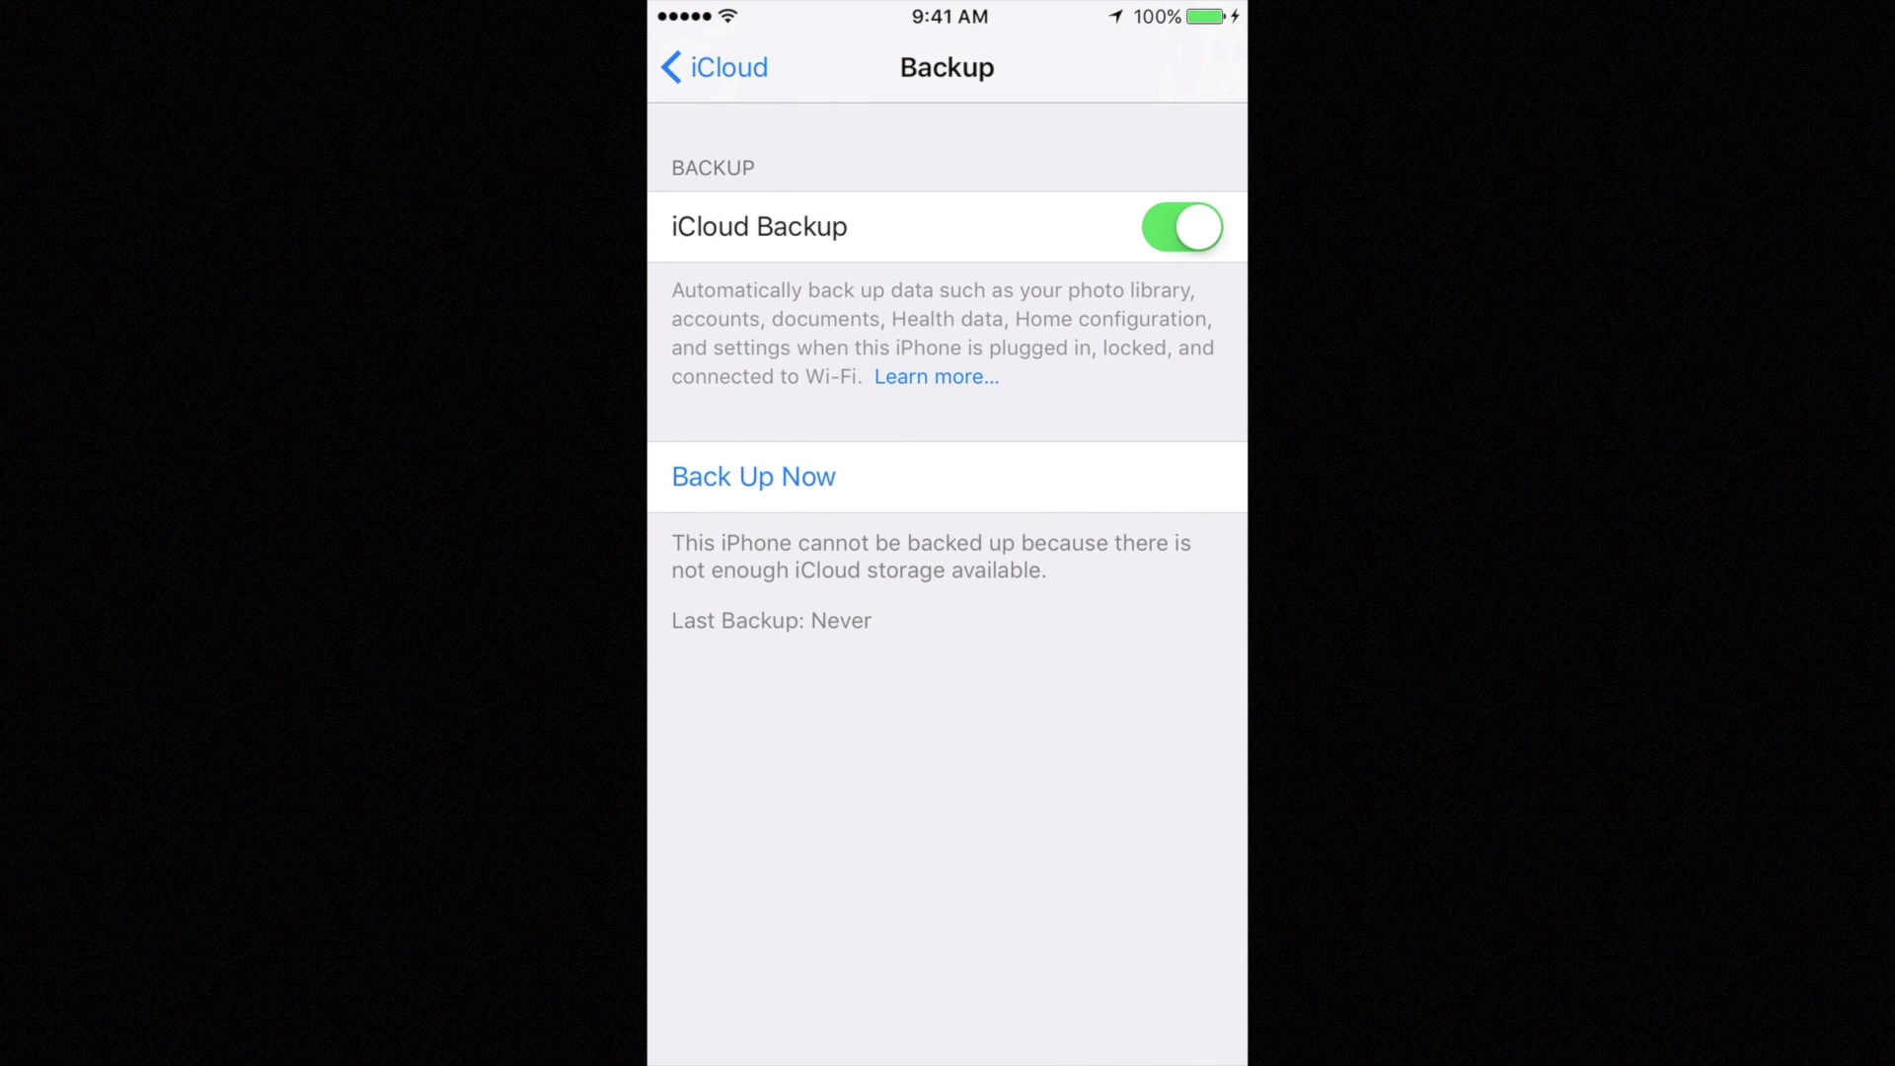
pyautogui.click(713, 67)
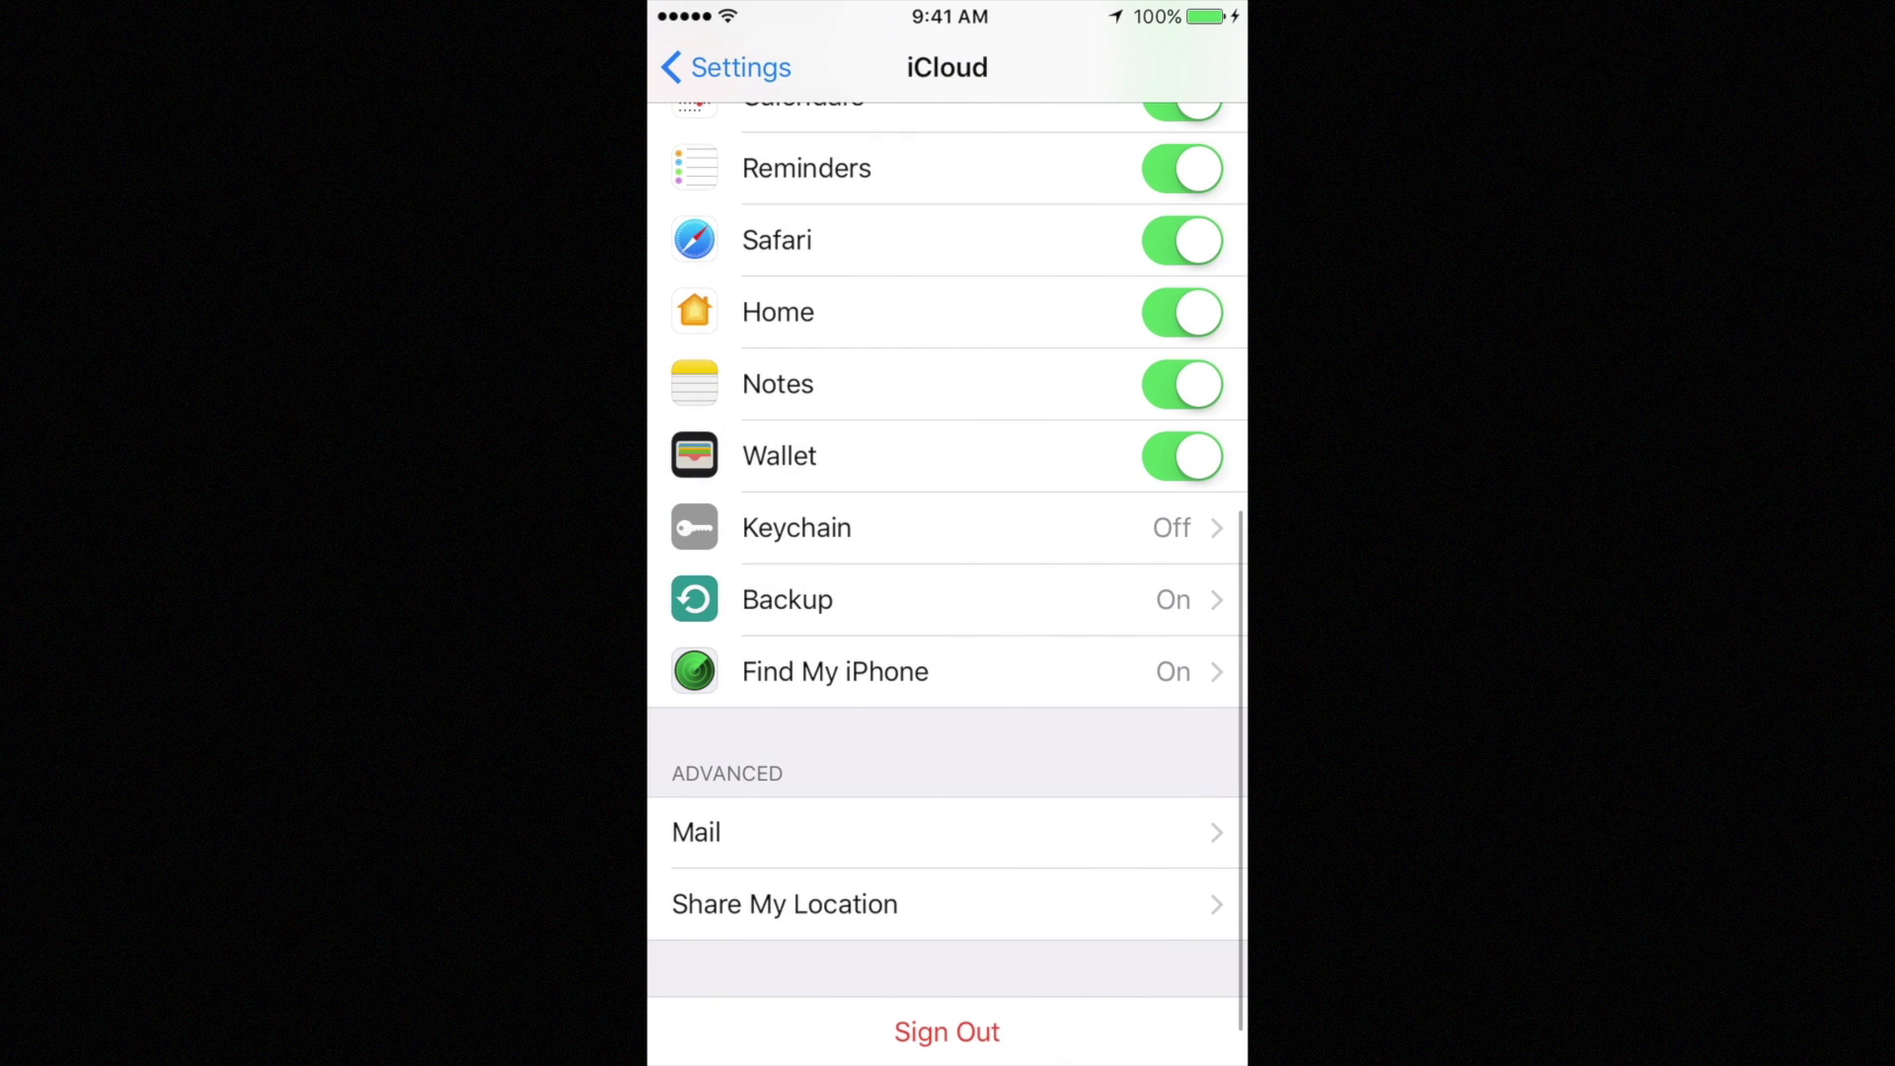
pyautogui.scroll(5, 948, 583)
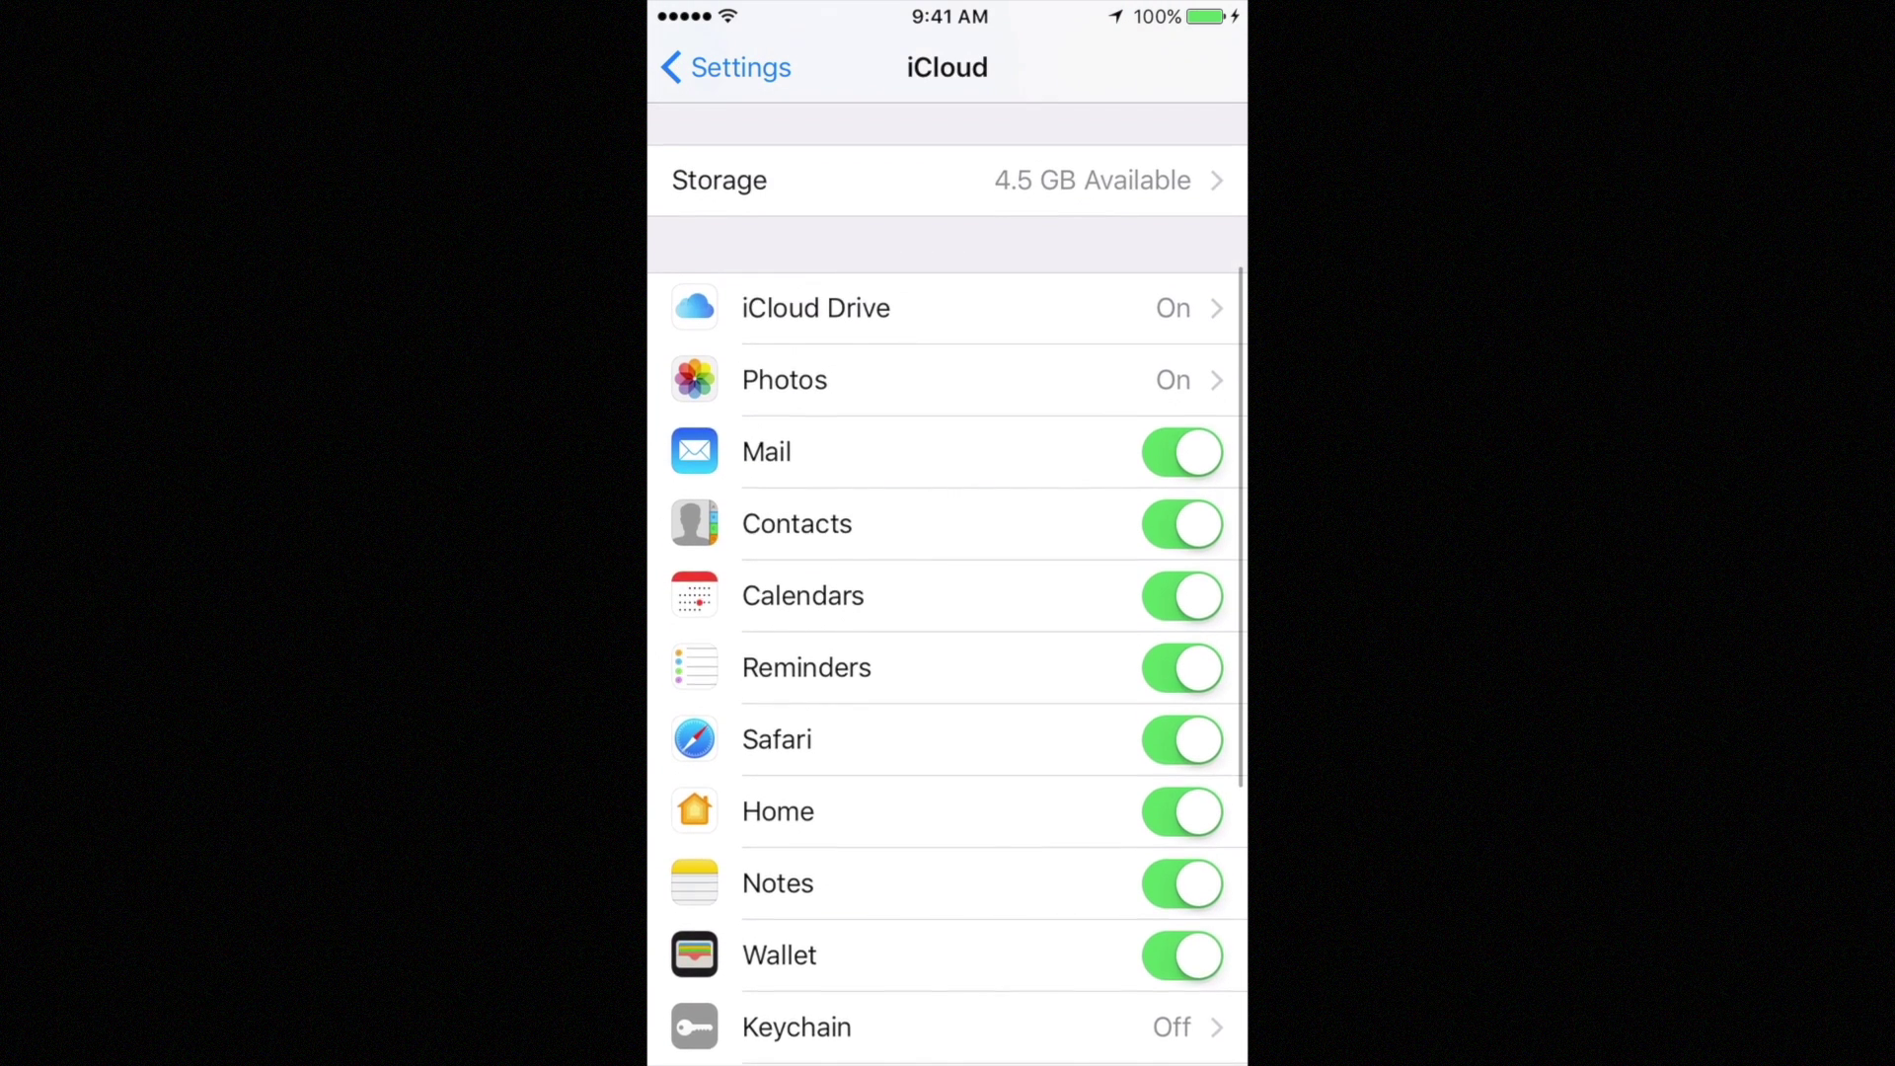
pyautogui.scroll(-1, 948, 581)
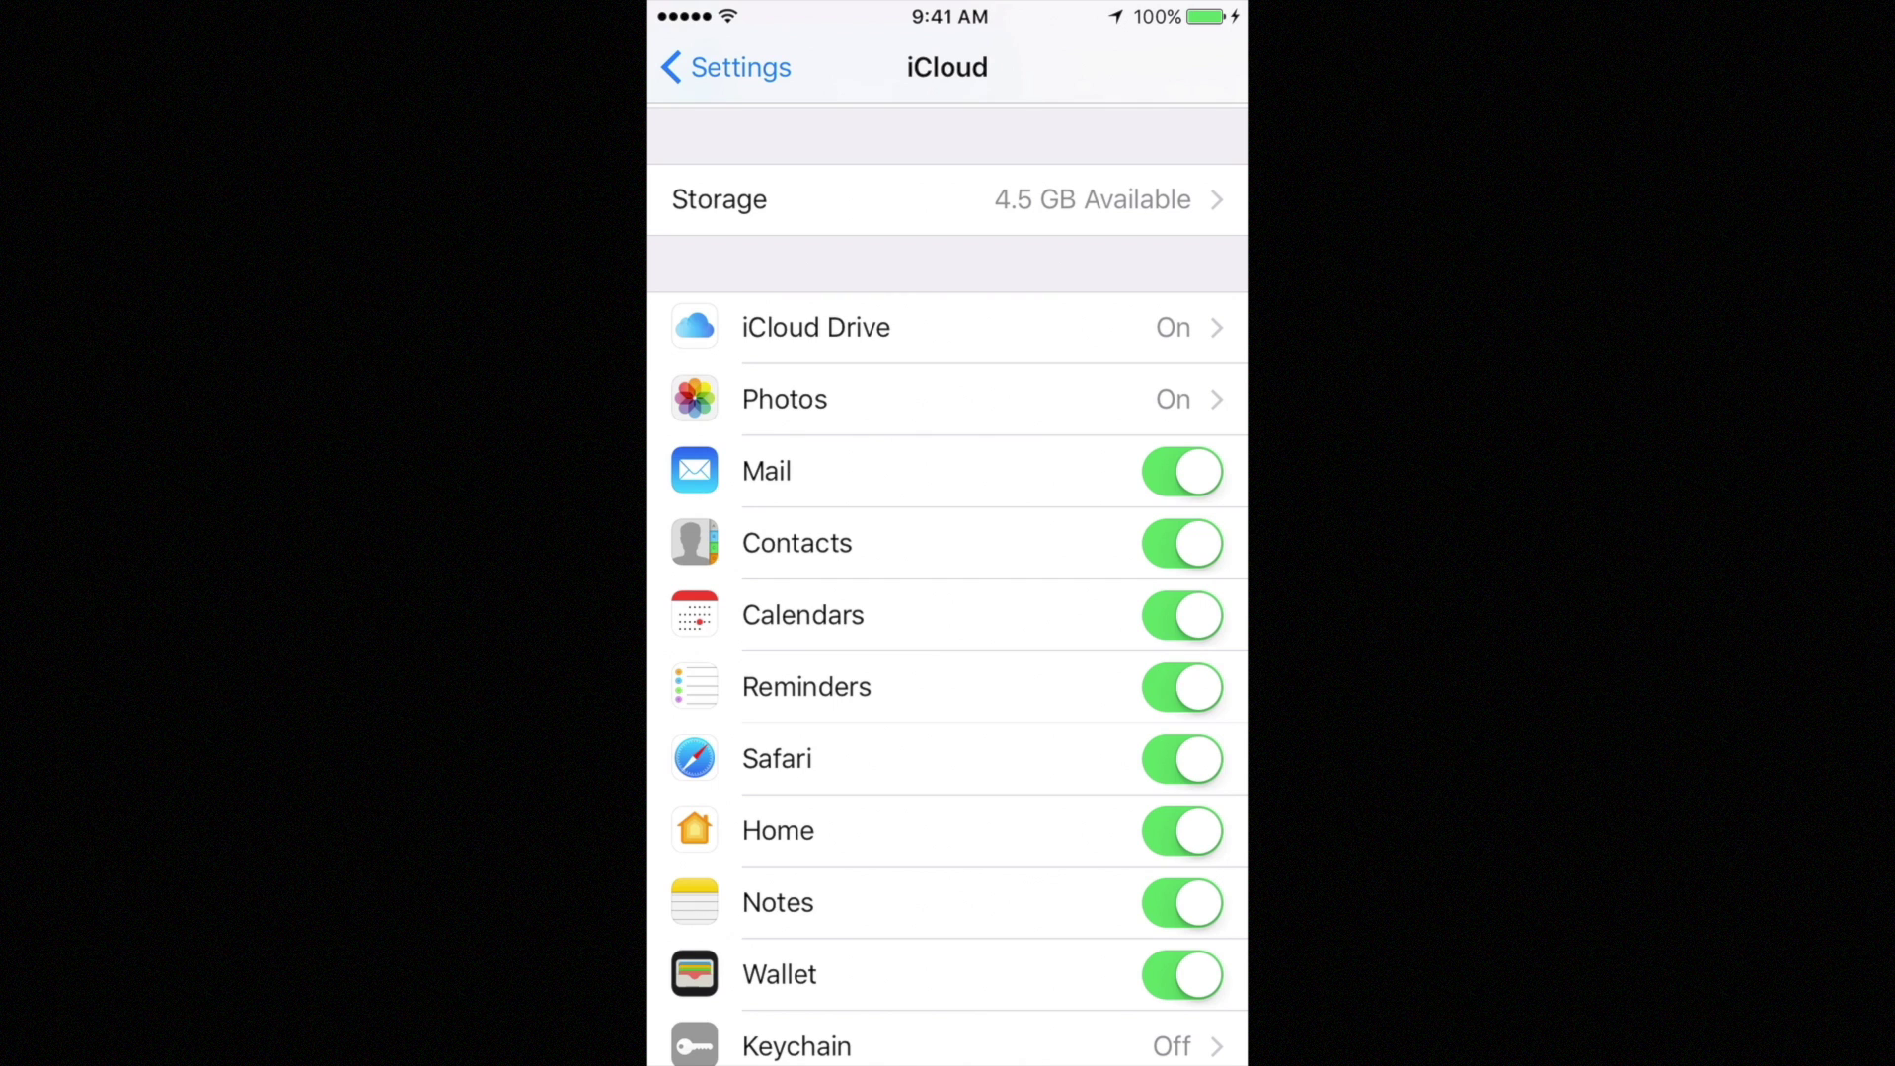
pyautogui.scroll(-5, 948, 582)
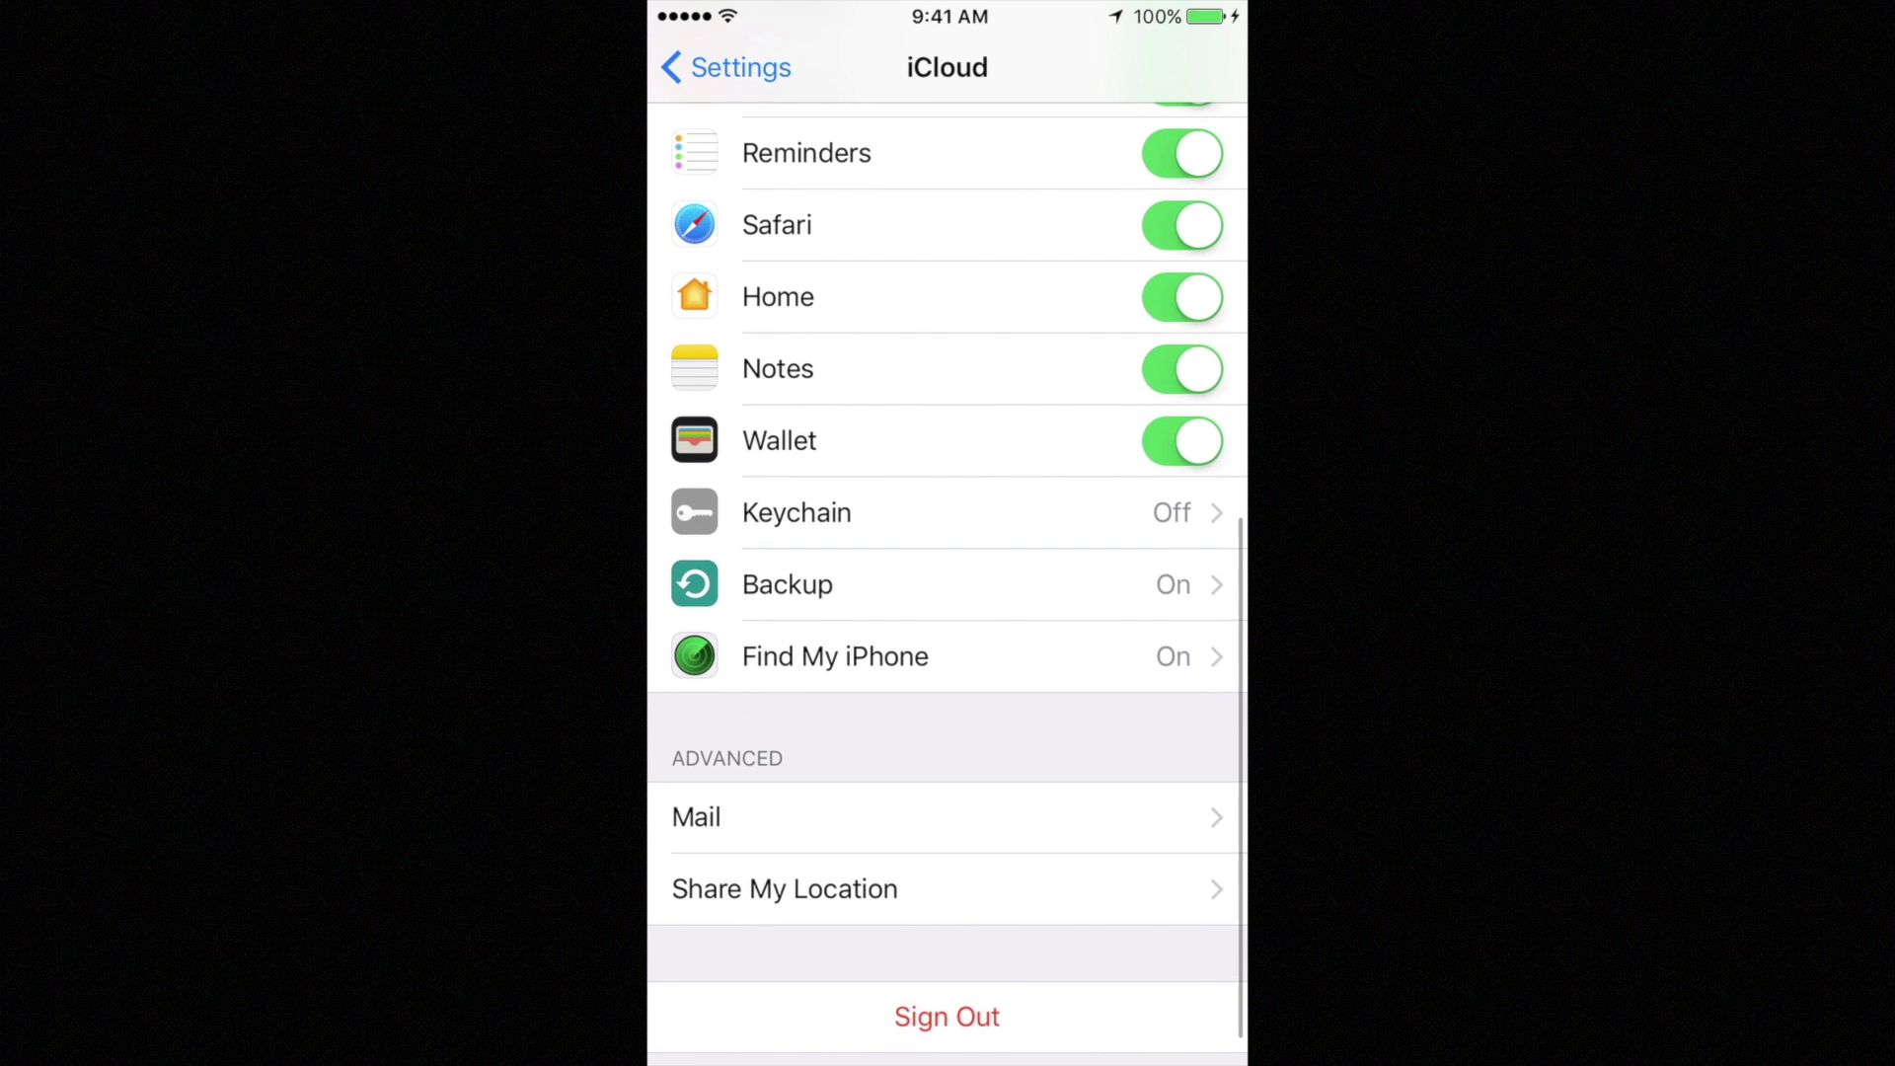
# Step: Start an immediate iCloud backup with Back Up Now
pyautogui.click(790, 582)
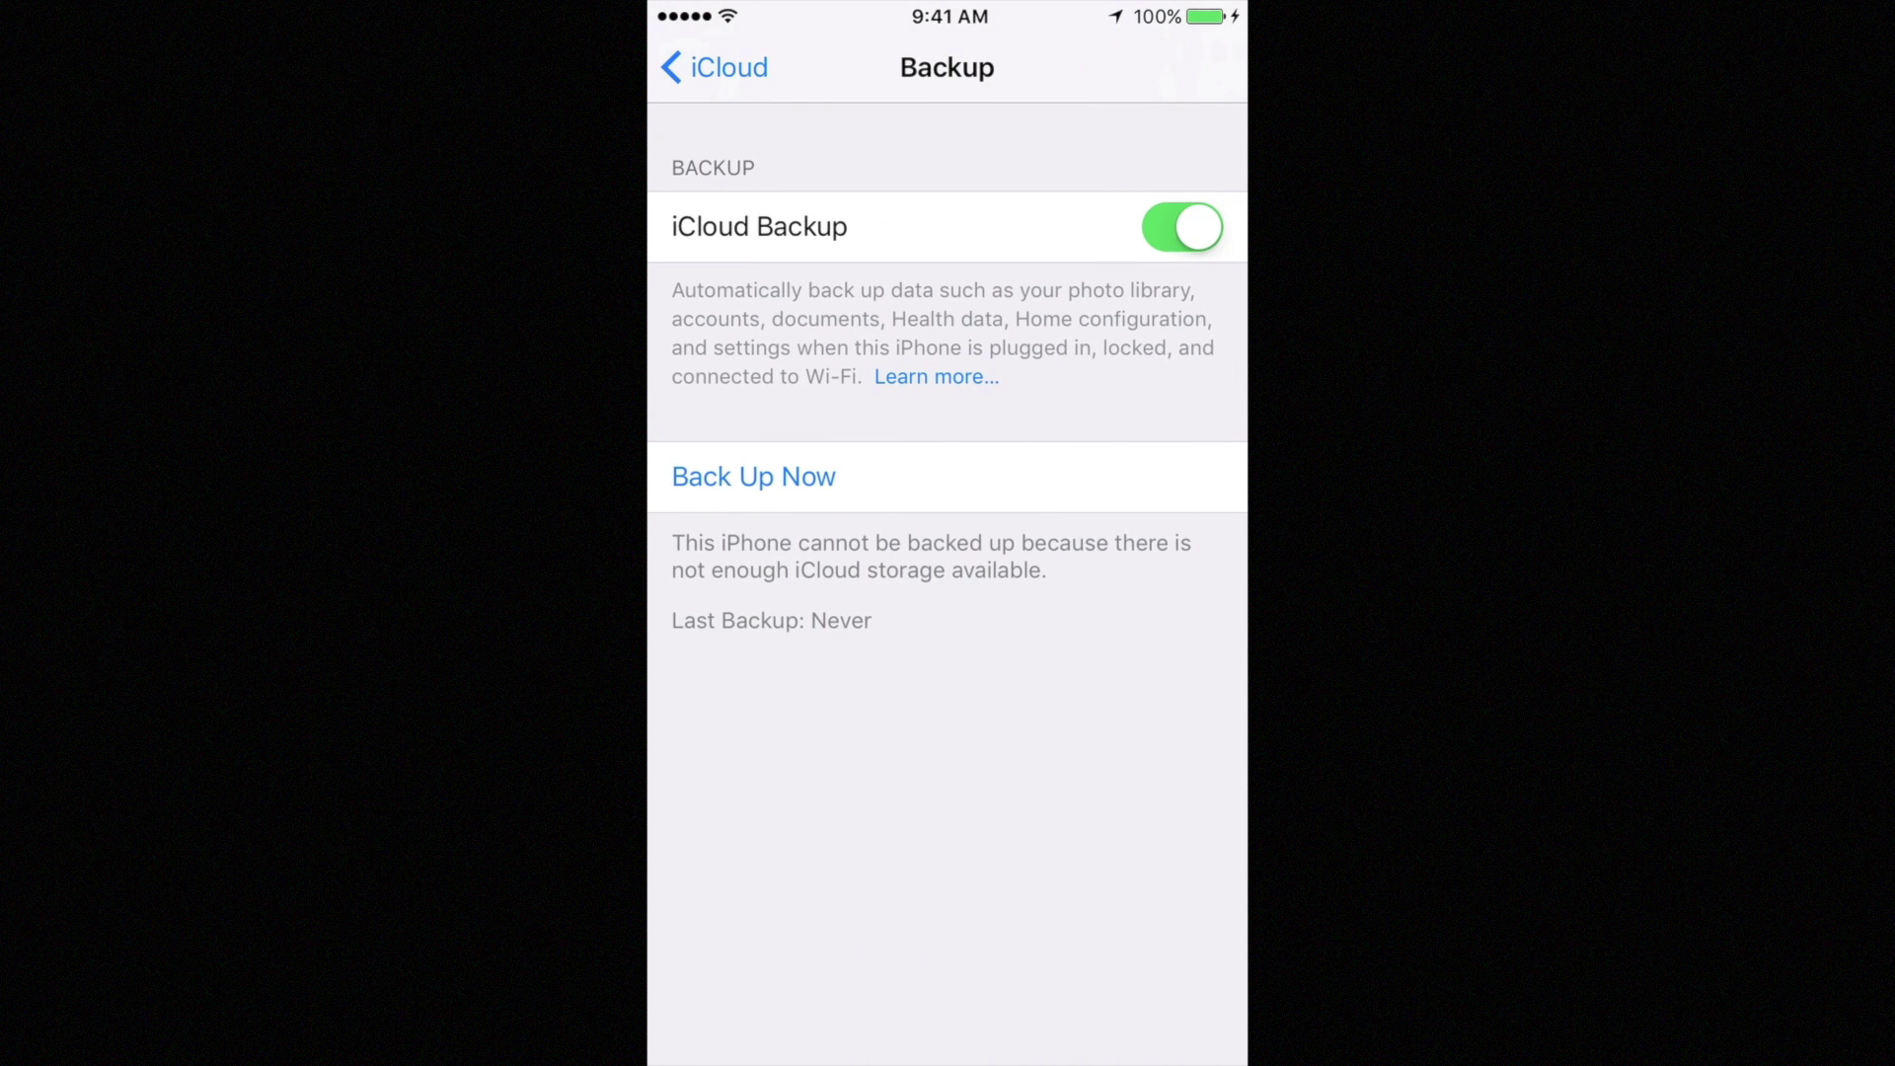
pyautogui.click(754, 477)
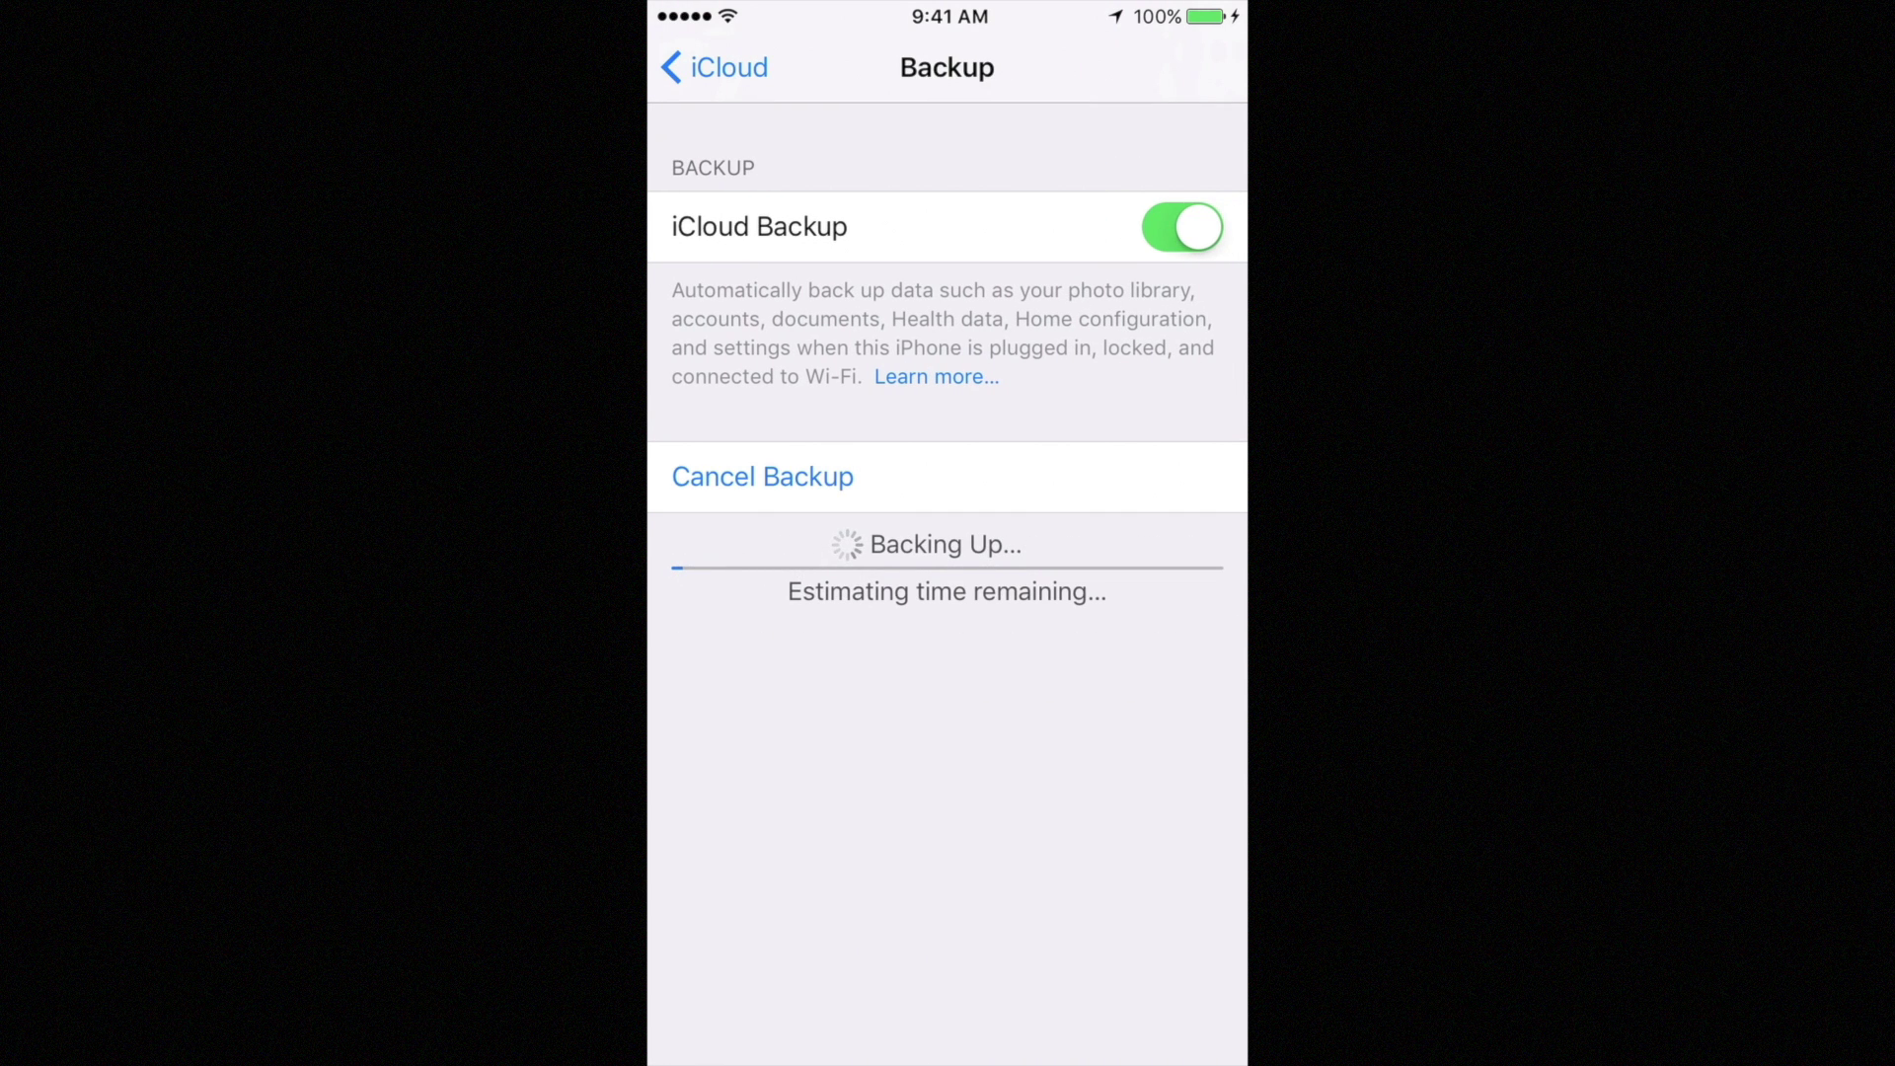